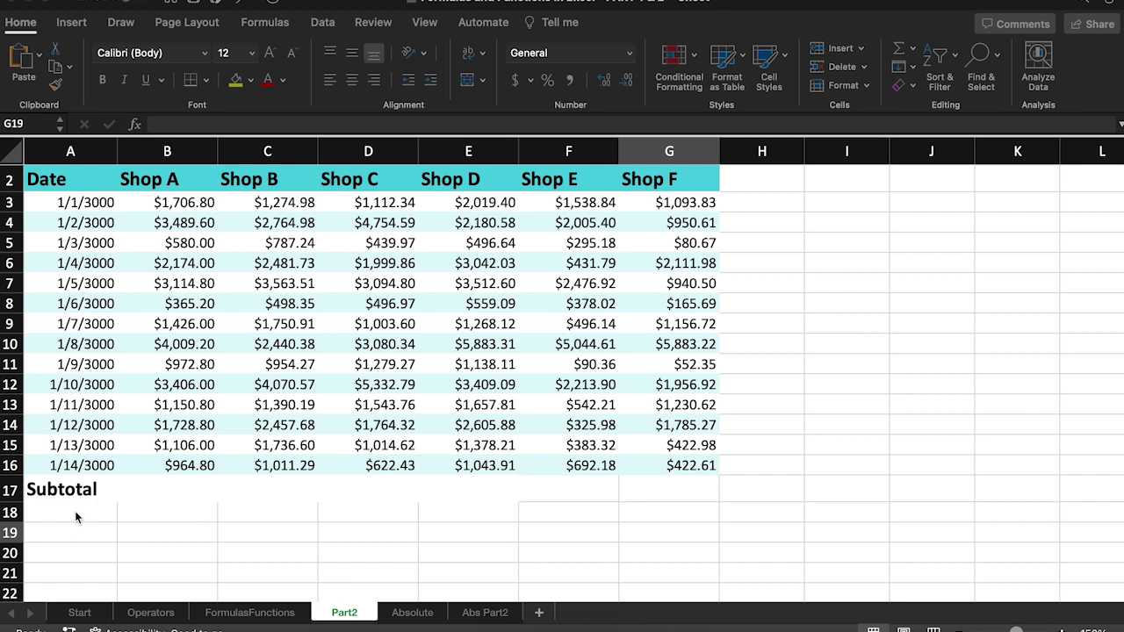
Step: Total the Shop A sales in subtotal cell B17 with the formula =SUM(B3:B16)
left_click(167, 490)
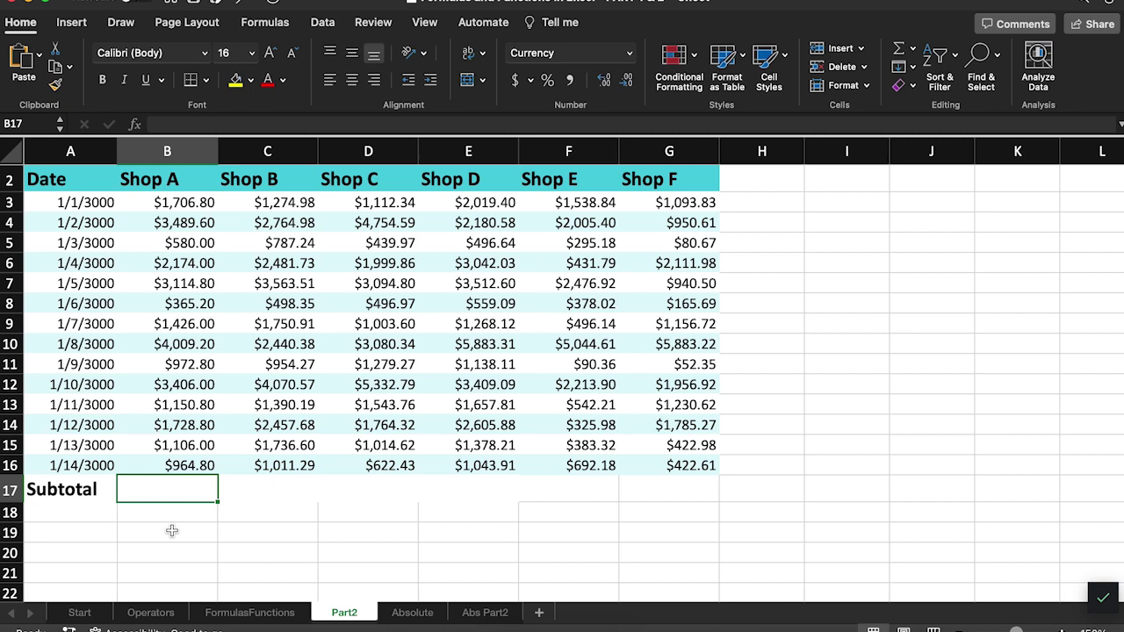
type("=SUM")
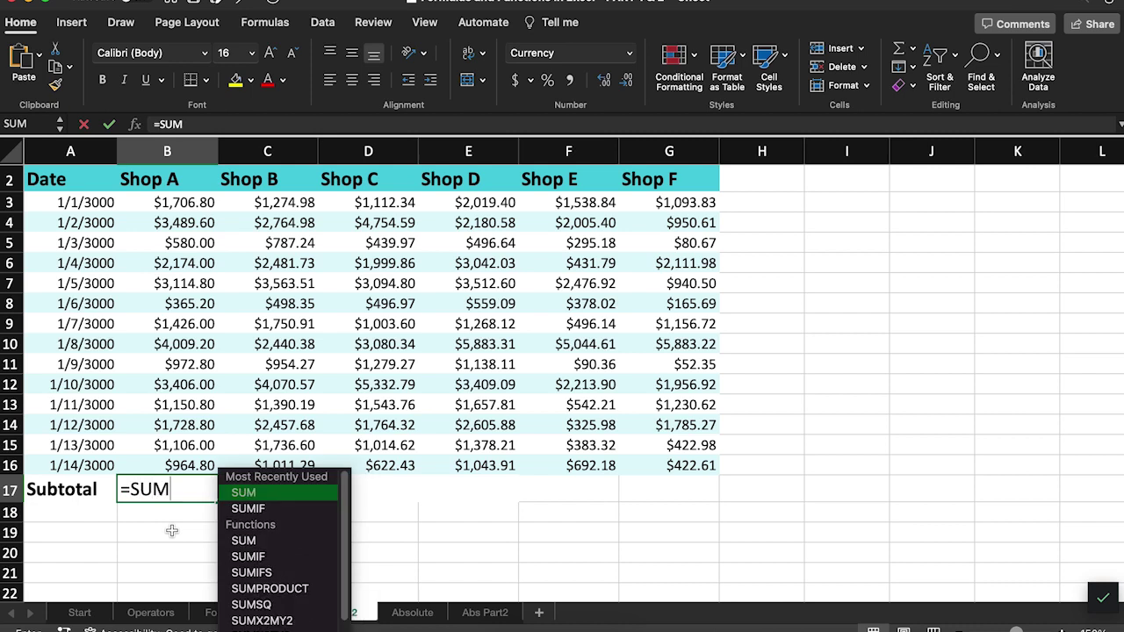
type("(B3:B")
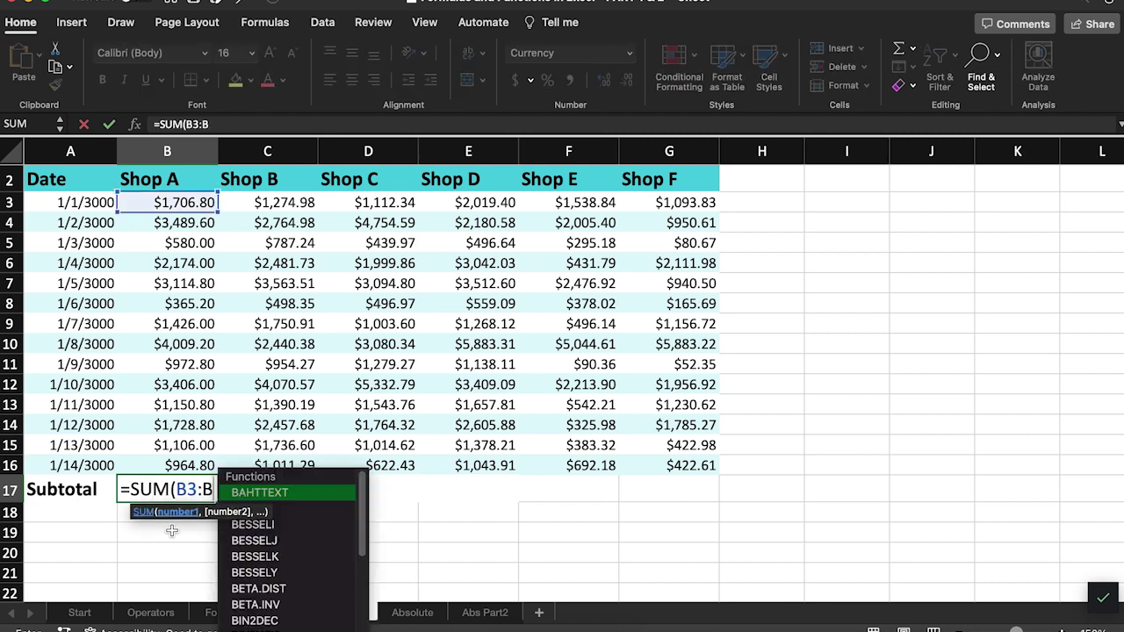
type("16)")
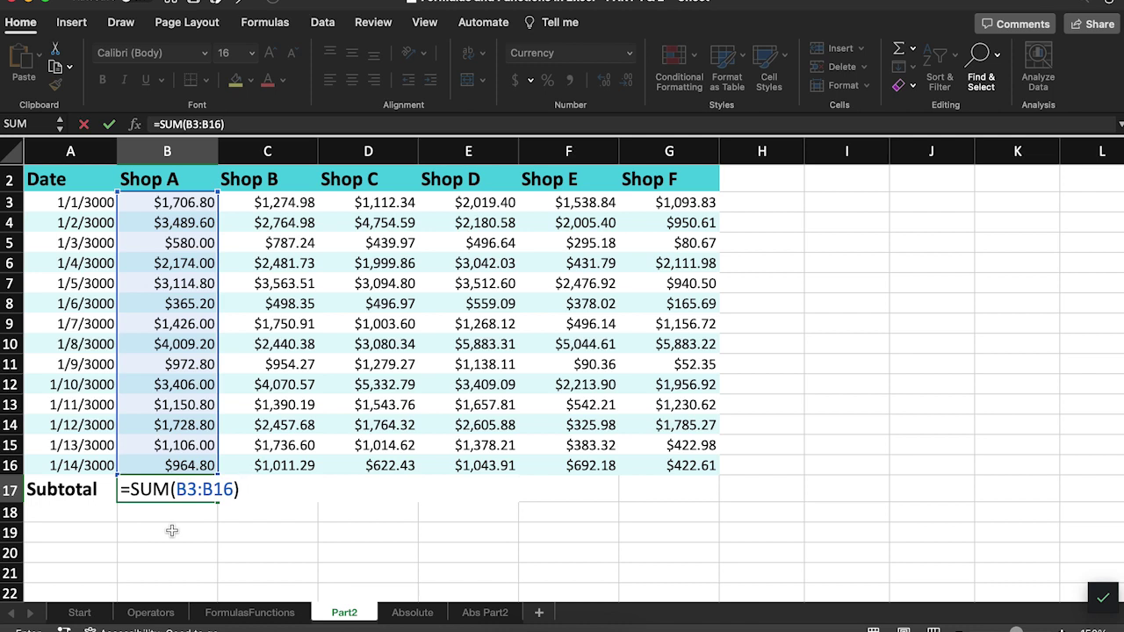
key("Return")
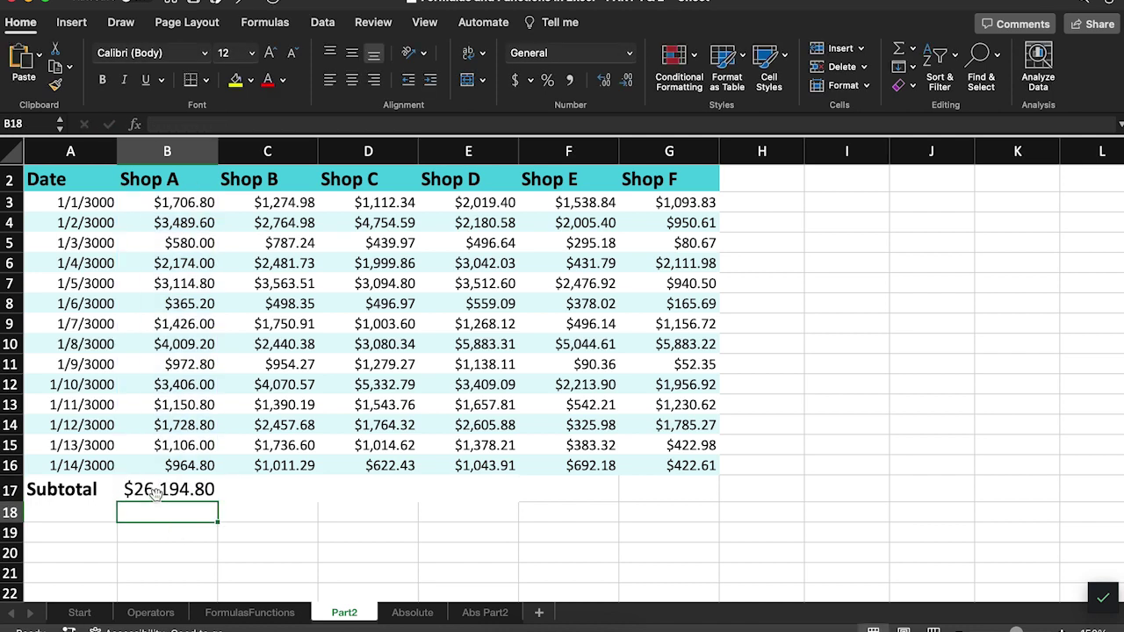
Step: Copy the Shop A subtotal formula from B17 to C17 to check its cell references, and clear C17
left_click(155, 494)
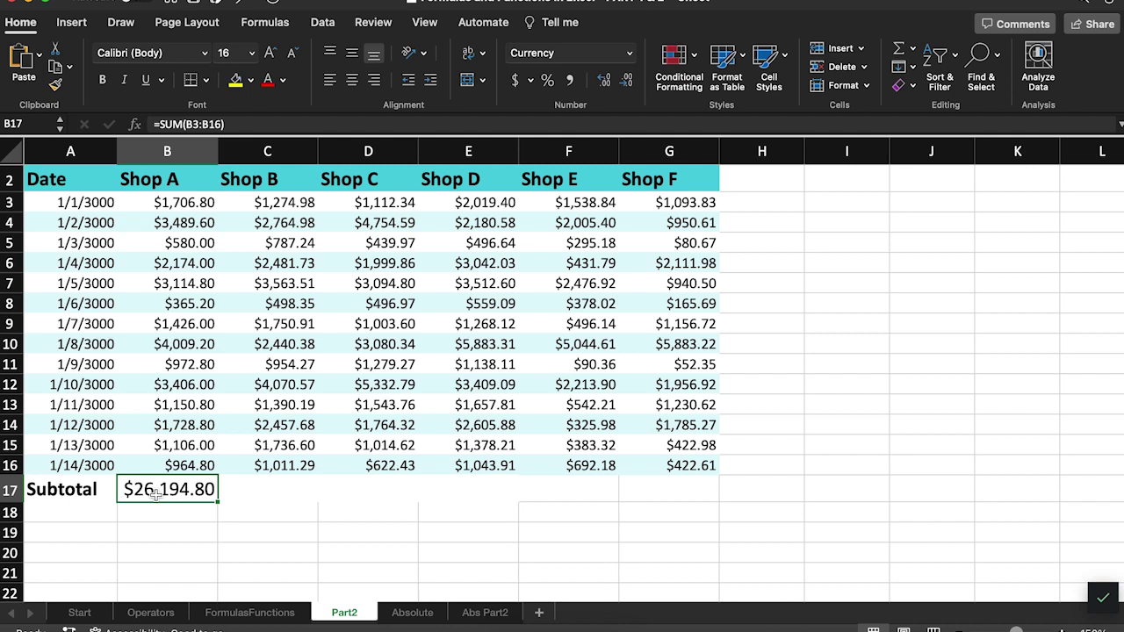
key("super+c")
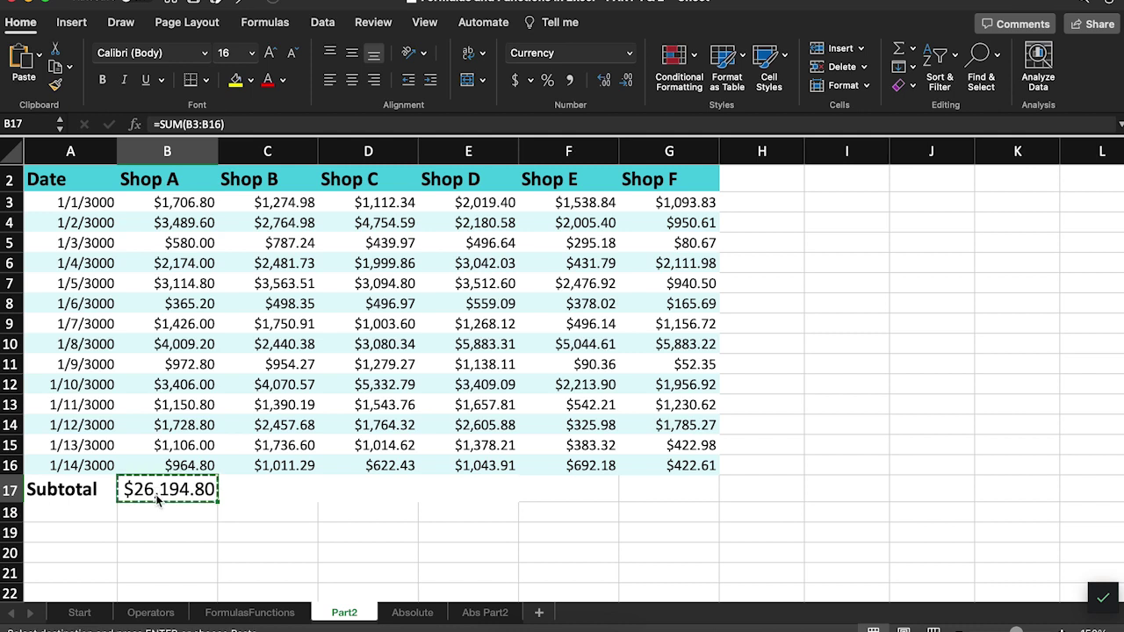
left_click(253, 490)
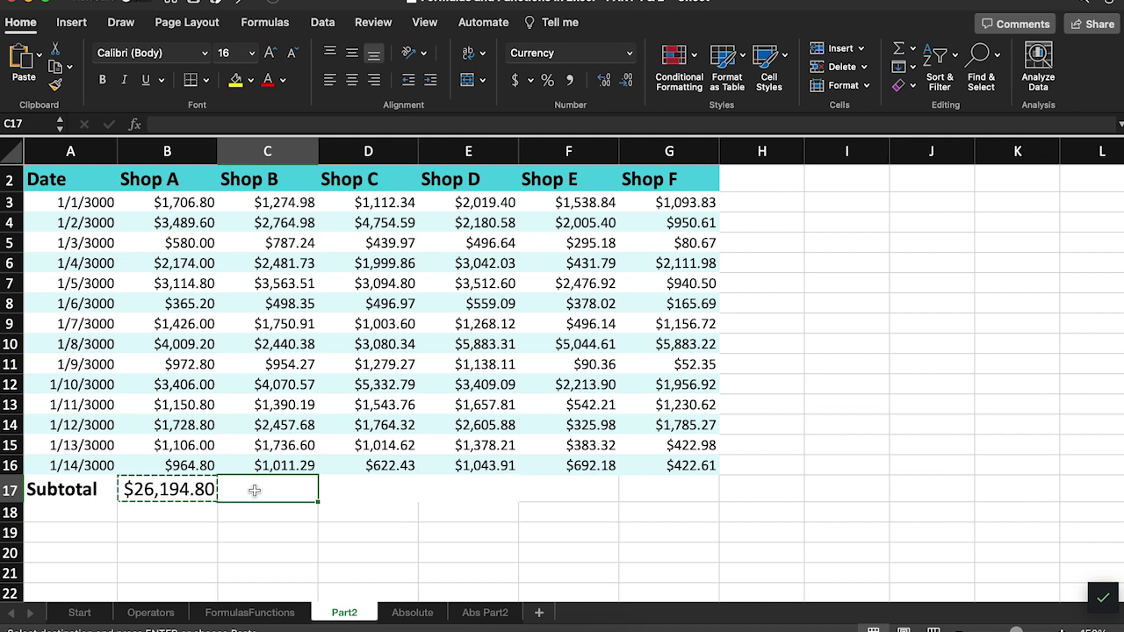
key("super+v")
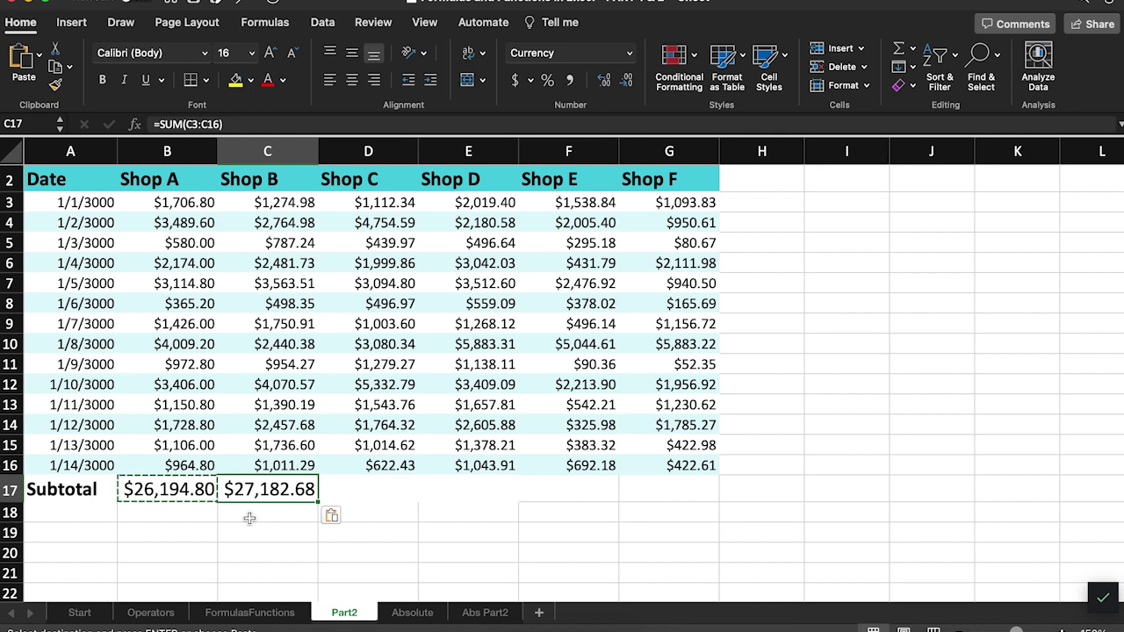
double_click(272, 490)
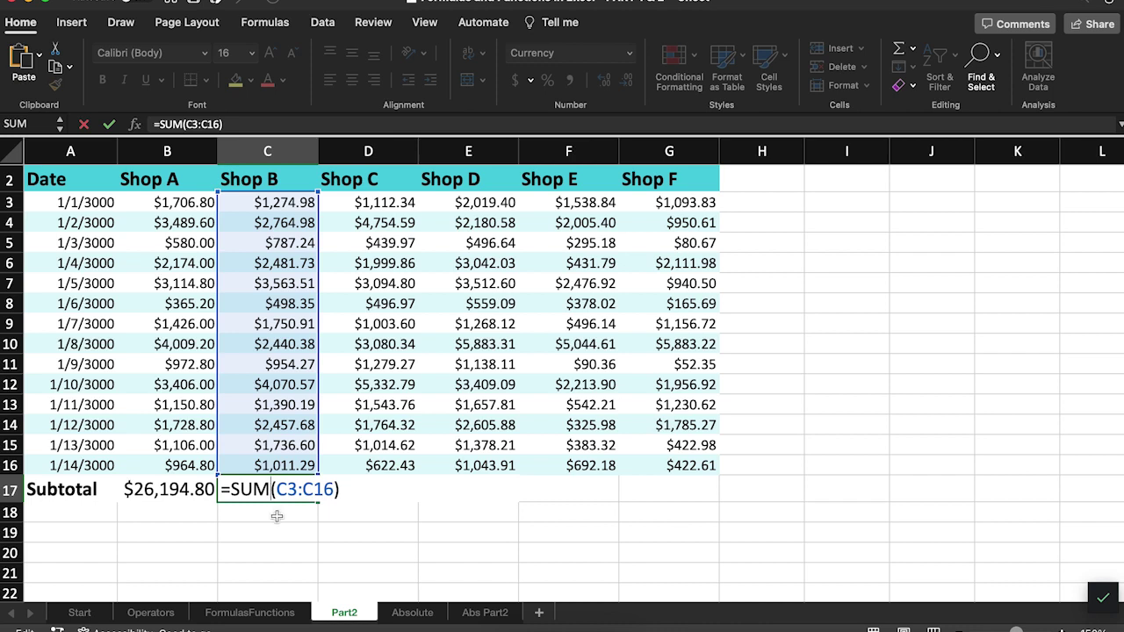
key("Return")
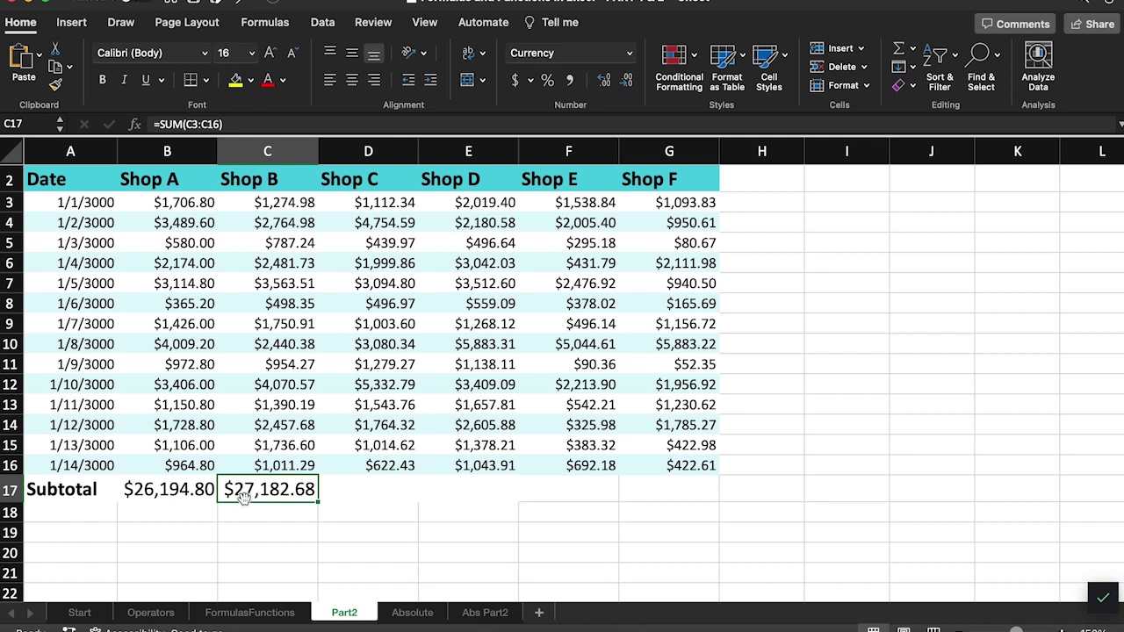
key("Delete")
Step: Copy the subtotal formula from B17 across C17:G17 and inspect the ranges in the copied formulas
left_click(186, 490)
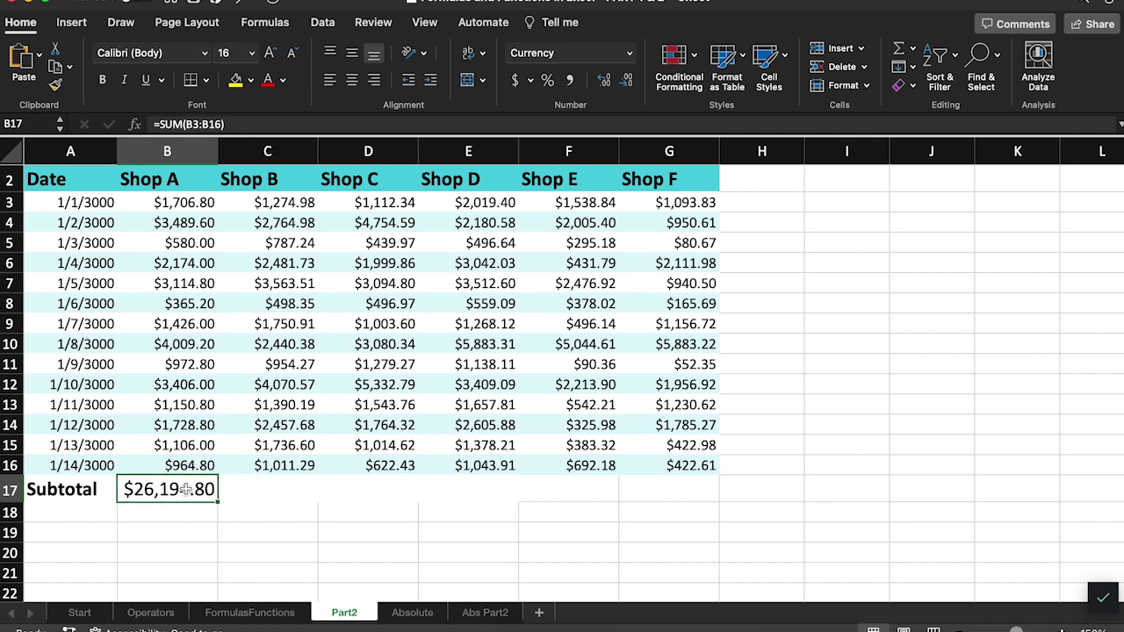
key("super+c")
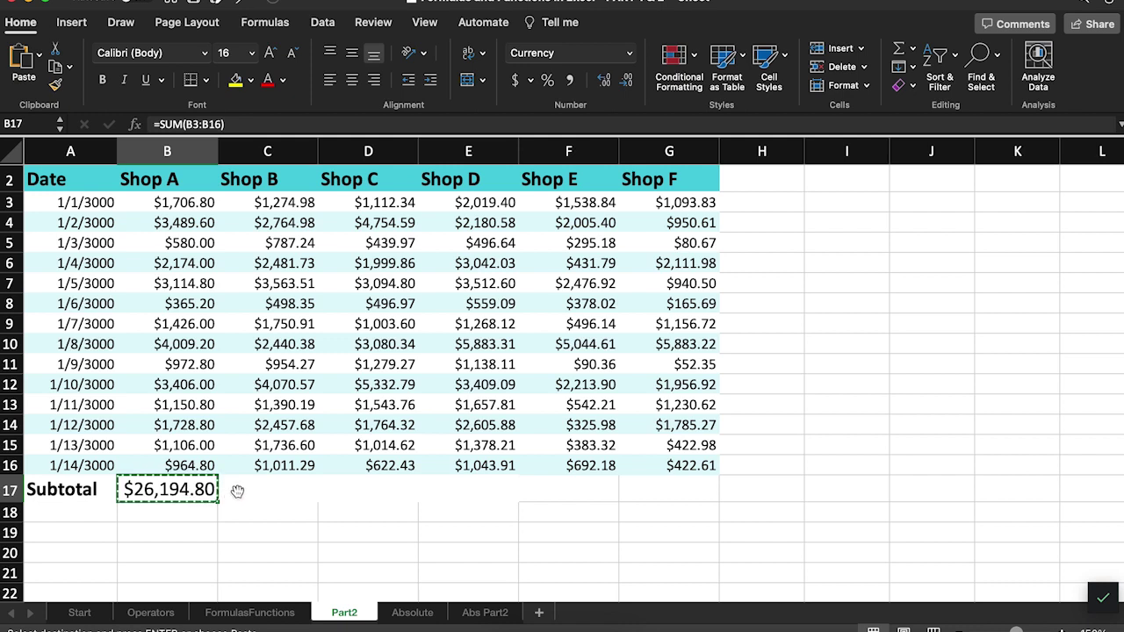
left_click_drag(235, 490, 647, 487)
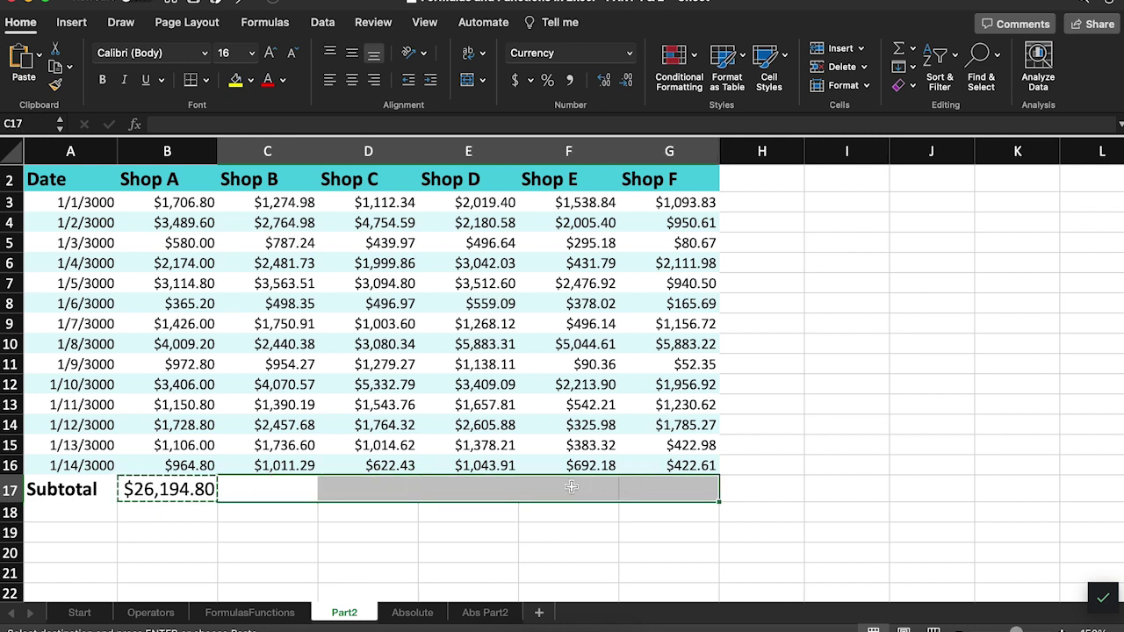
key("super+v")
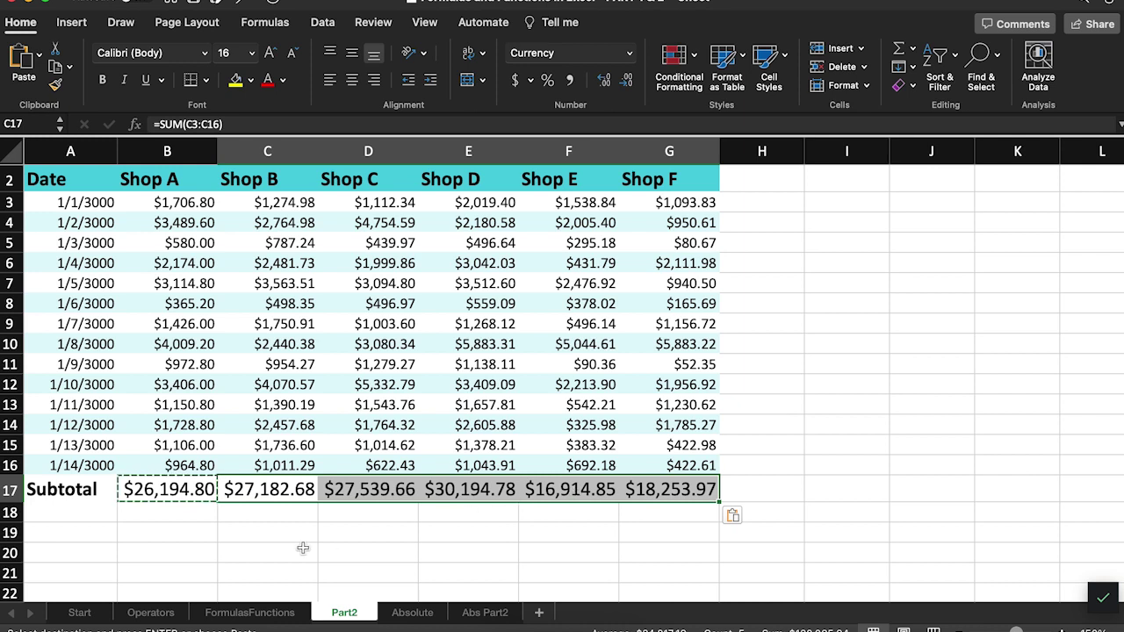
left_click(254, 493)
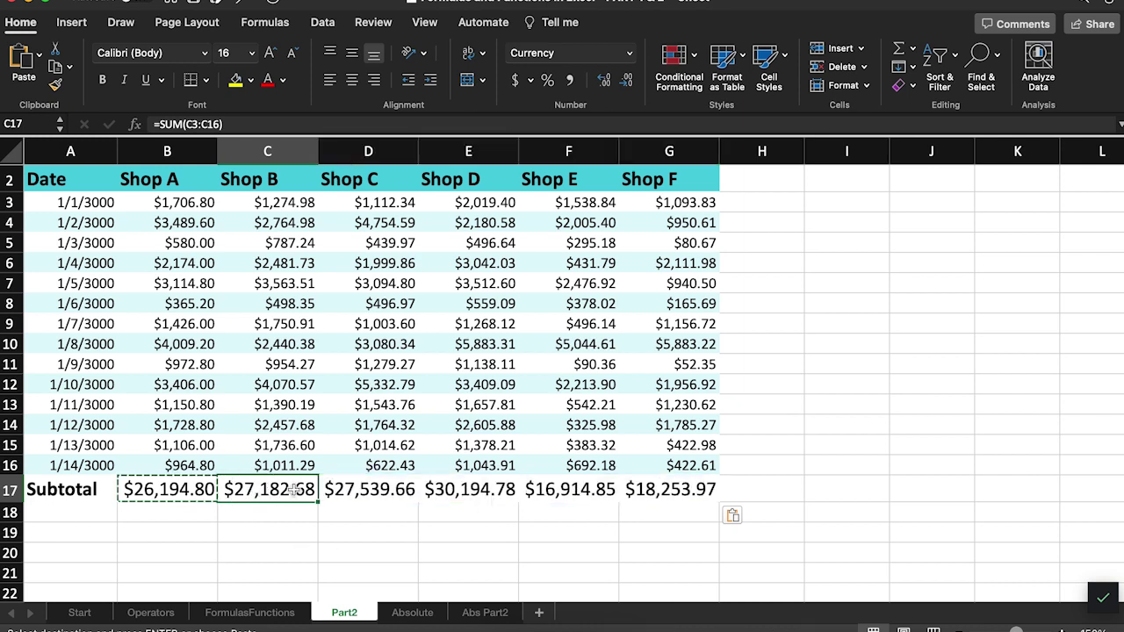
left_click(367, 490)
double_click(368, 490)
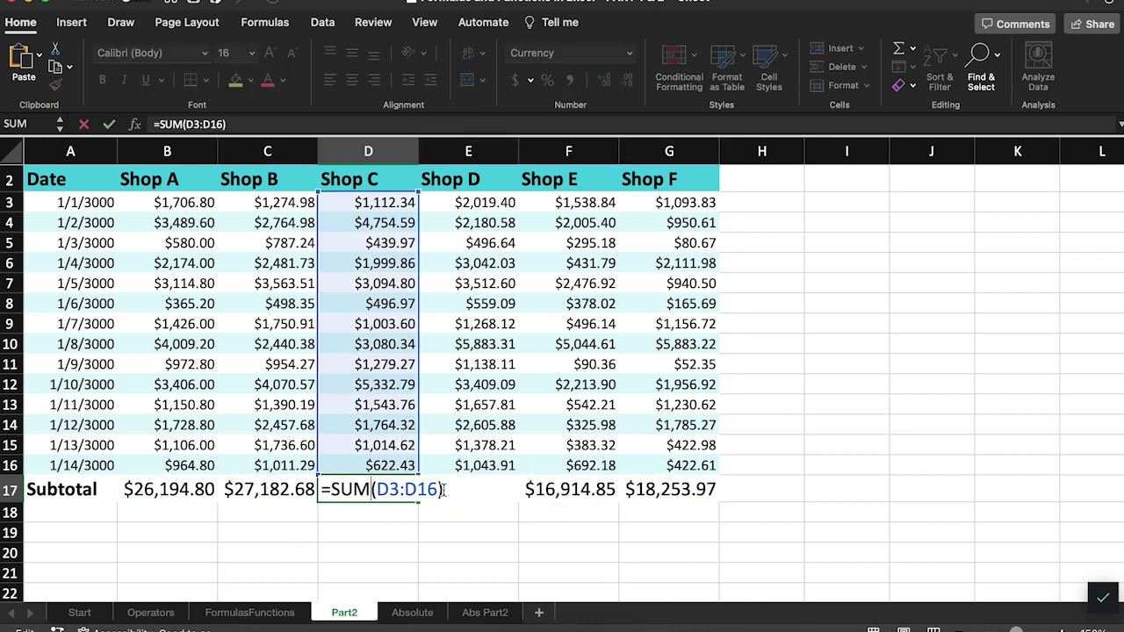
double_click(601, 492)
double_click(457, 490)
double_click(672, 490)
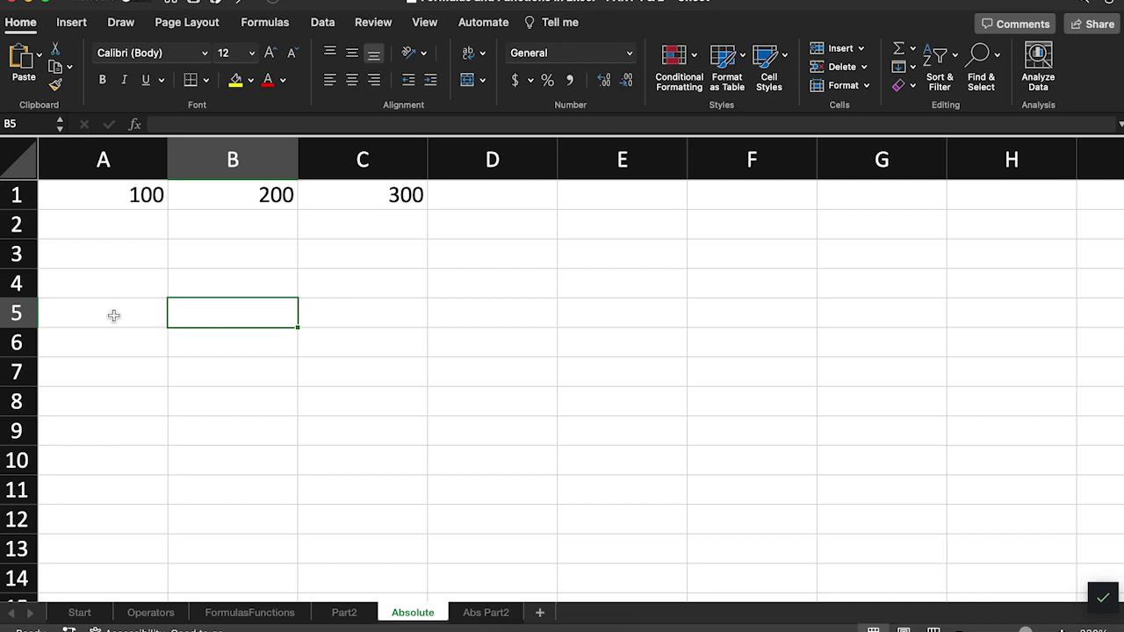
Step: Enter the relative reference =A1 in cell A3
left_click(100, 254)
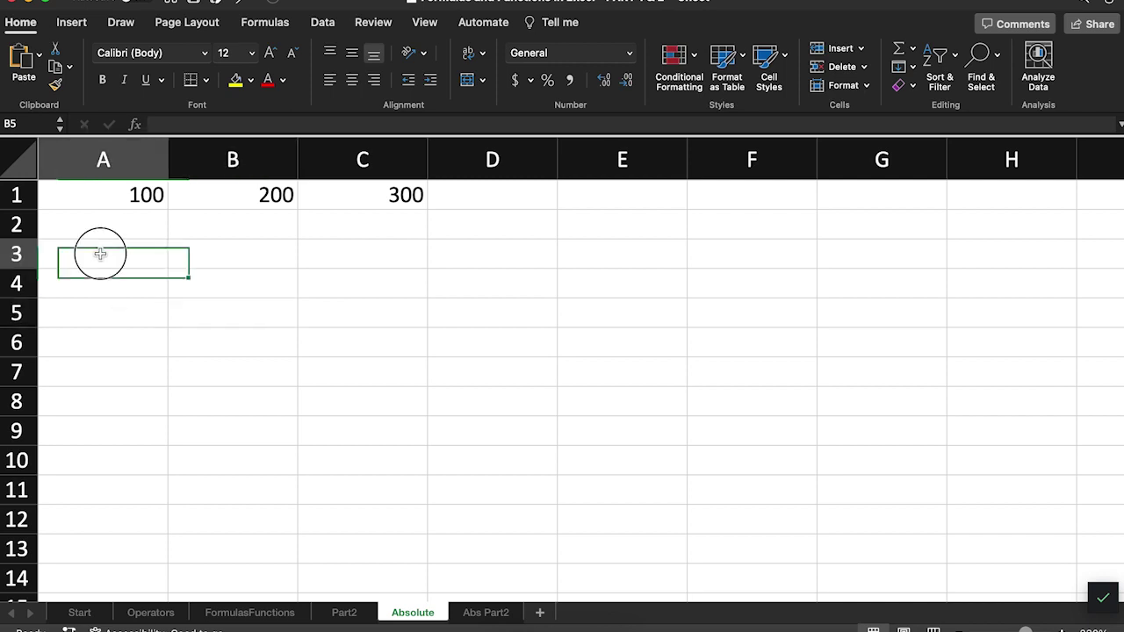
type("=A1")
key("super+Return")
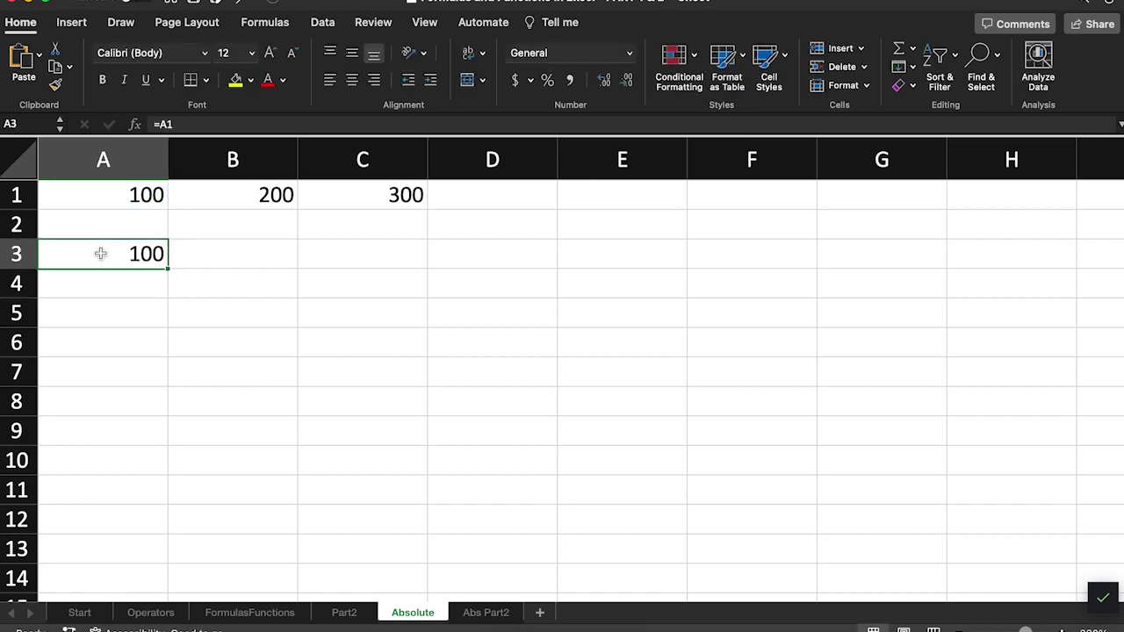
Step: Copy the relative reference from A3 to B3:C3 and inspect the formulas in both copies
key("super+c")
left_click_drag(216, 250, 364, 263)
key("super+v")
left_click(369, 329)
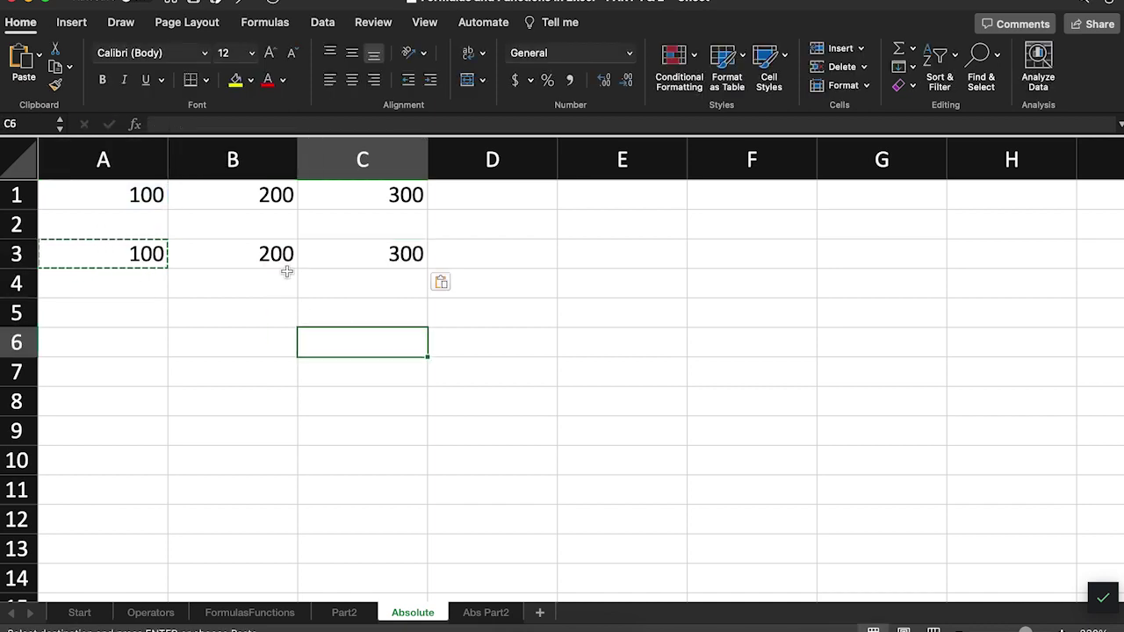
double_click(290, 263)
double_click(330, 263)
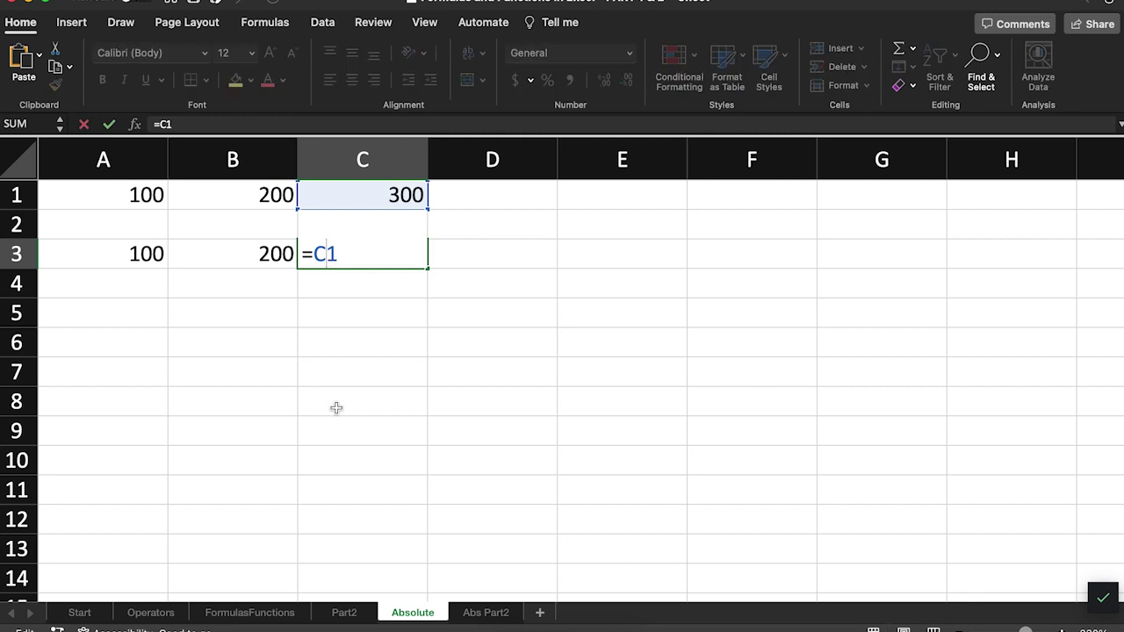
key("Escape")
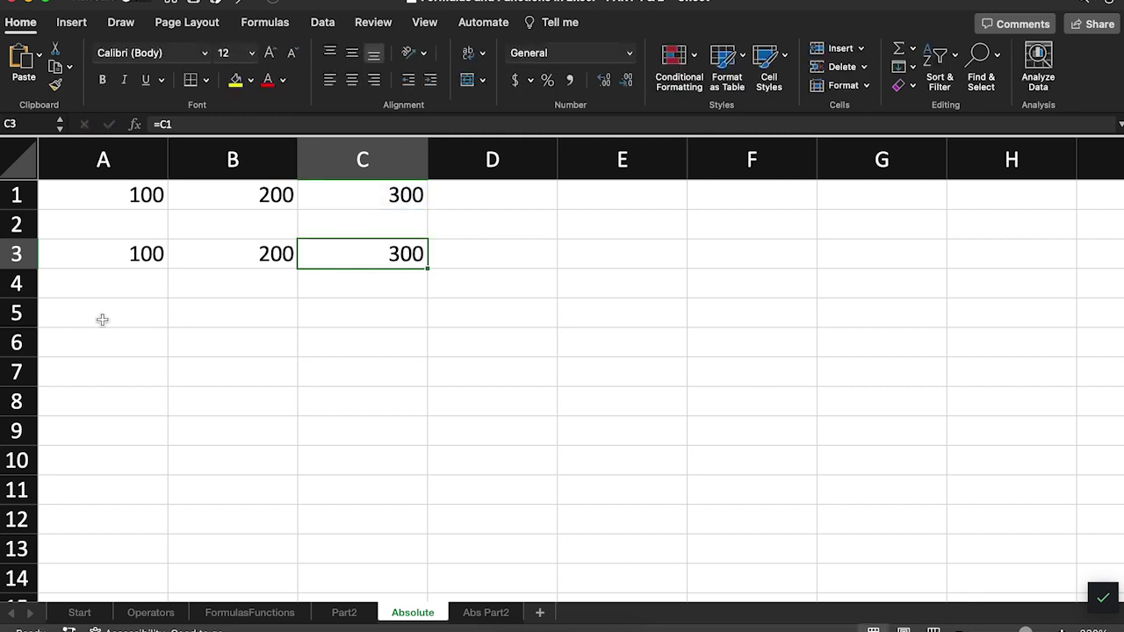
Step: Change the formula in A3 to the absolute reference =$A$1
double_click(116, 255)
left_click(58, 253)
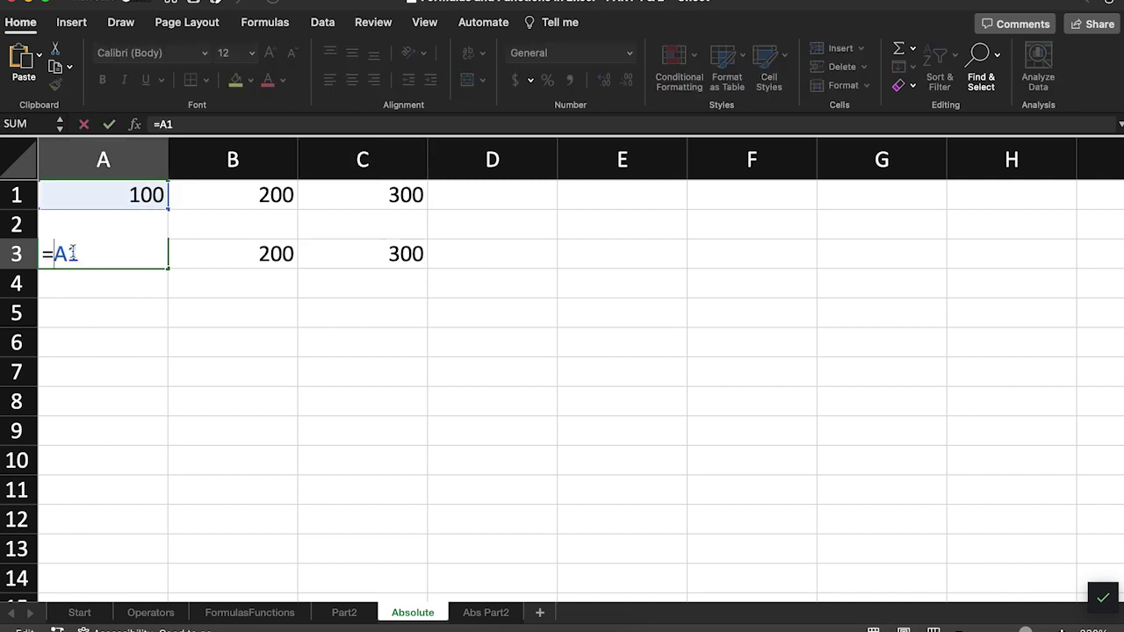
type("$")
left_click(78, 254)
type("$")
key("Return")
Step: Copy the absolute reference from A3 to B3:C3
left_click(100, 253)
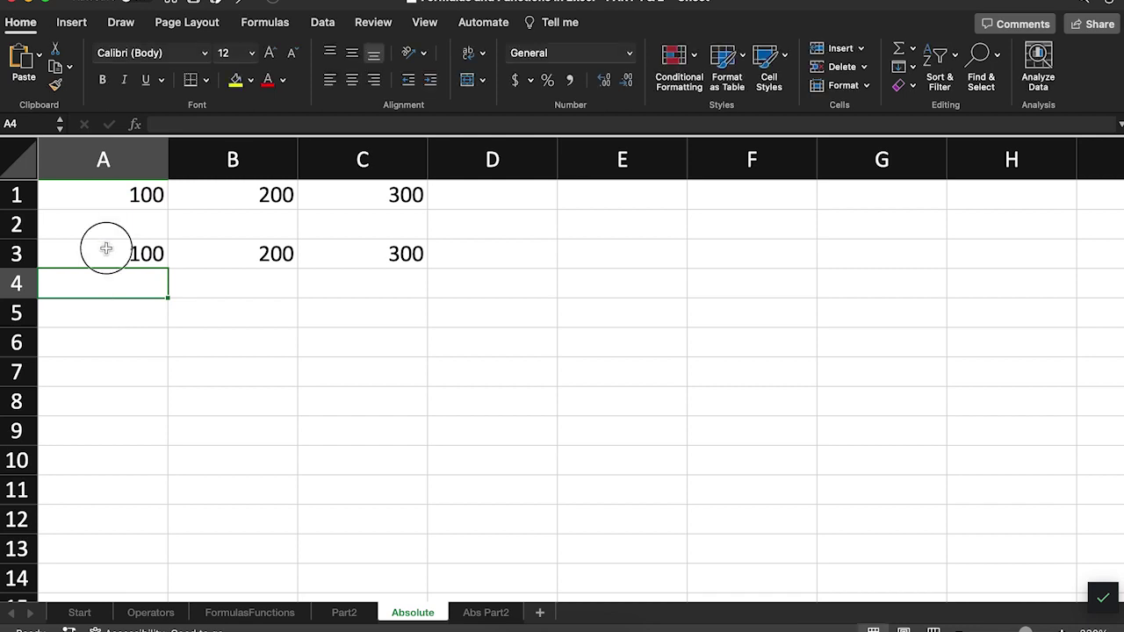
key("super+c")
left_click_drag(230, 254, 341, 255)
key("super+v")
left_click(350, 316)
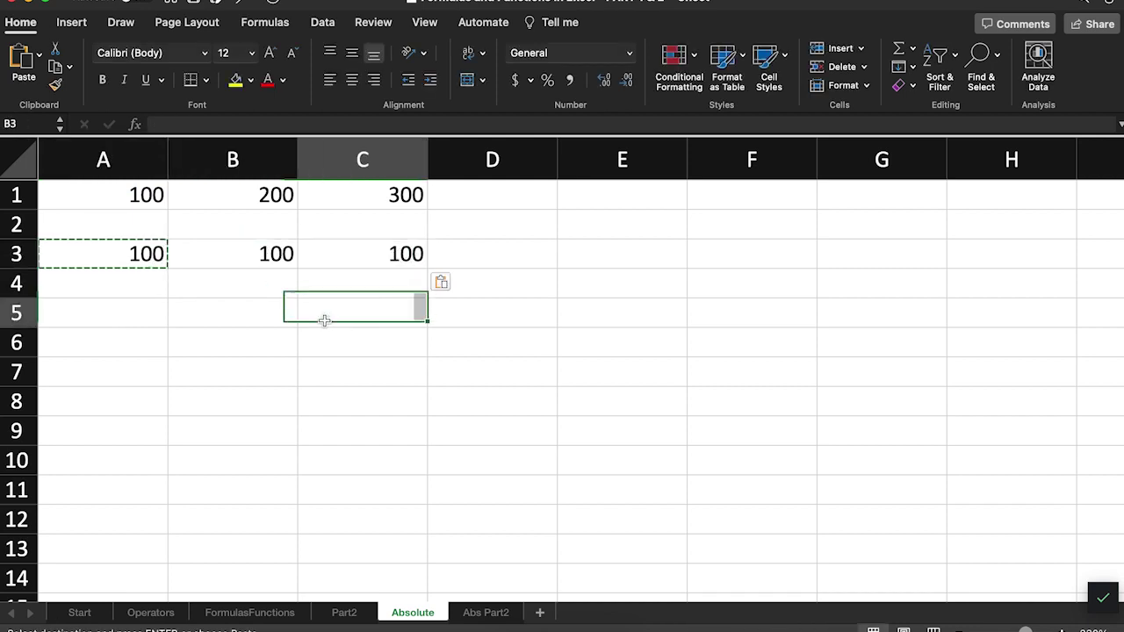
Step: Examine the formulas in A3, B3 and C3 to compare their absolute references
double_click(143, 251)
key("Escape")
double_click(230, 254)
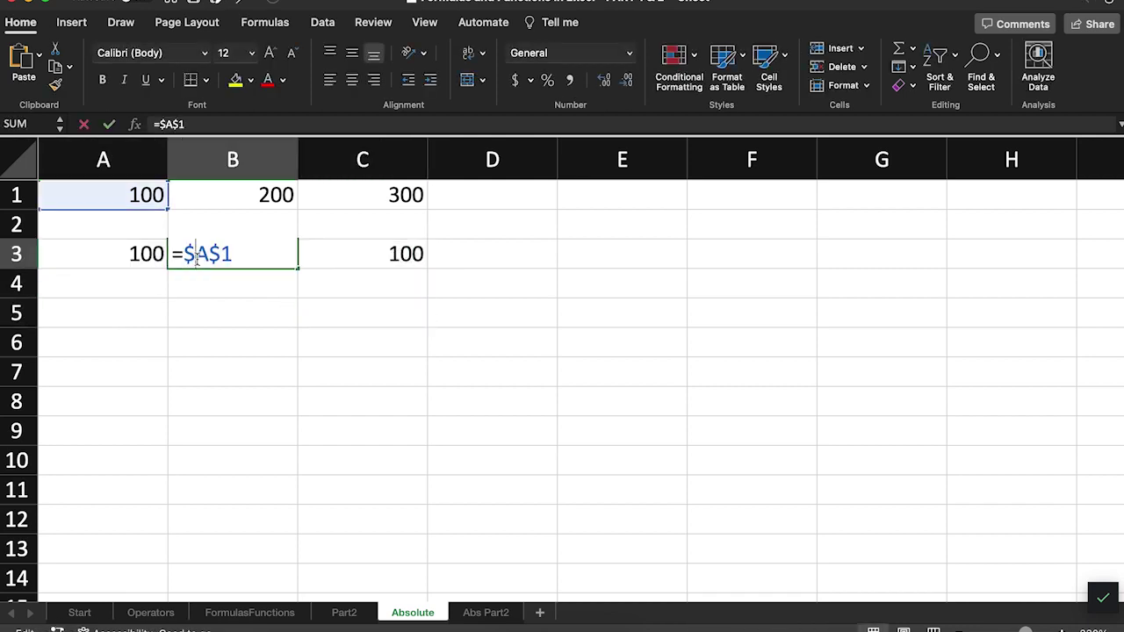
key("Escape")
double_click(361, 258)
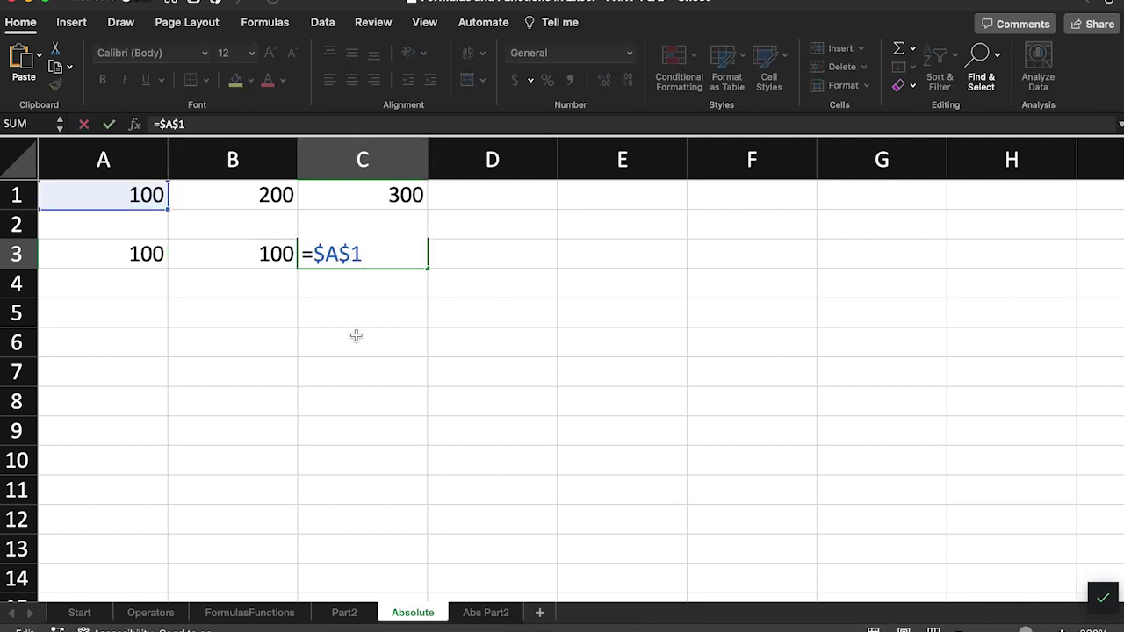
key("Escape")
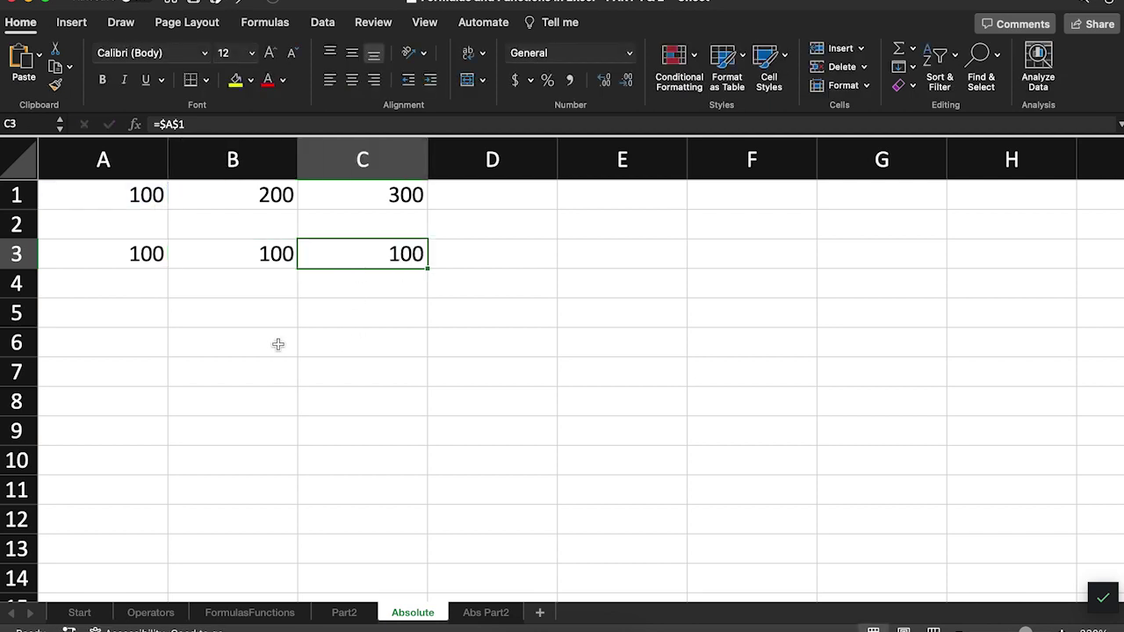
double_click(111, 256)
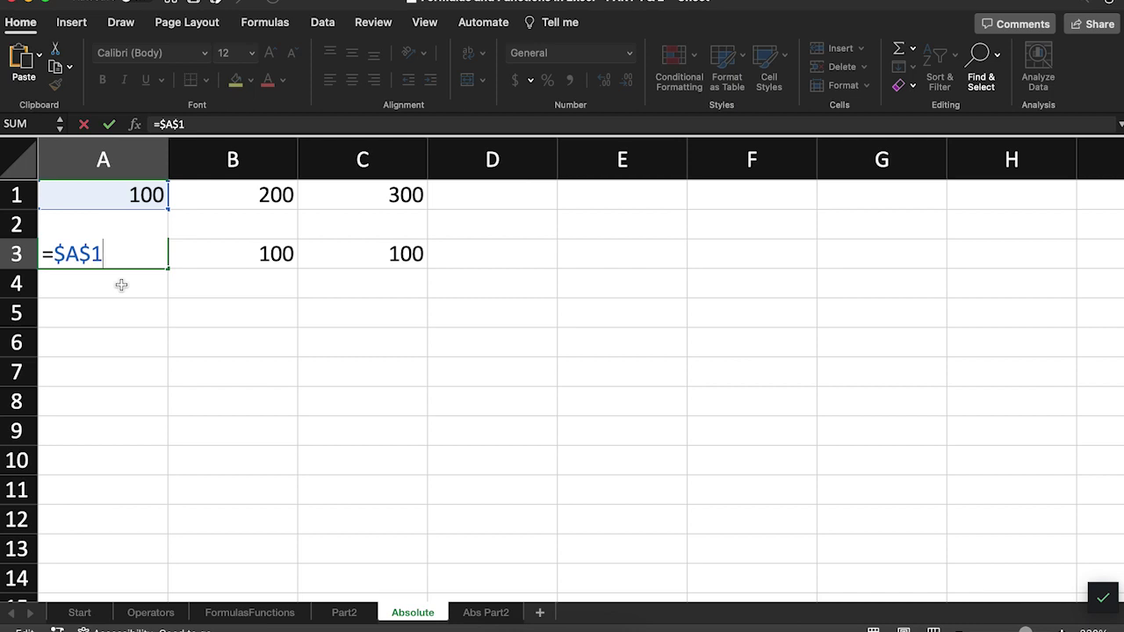
key("ctrl+Return")
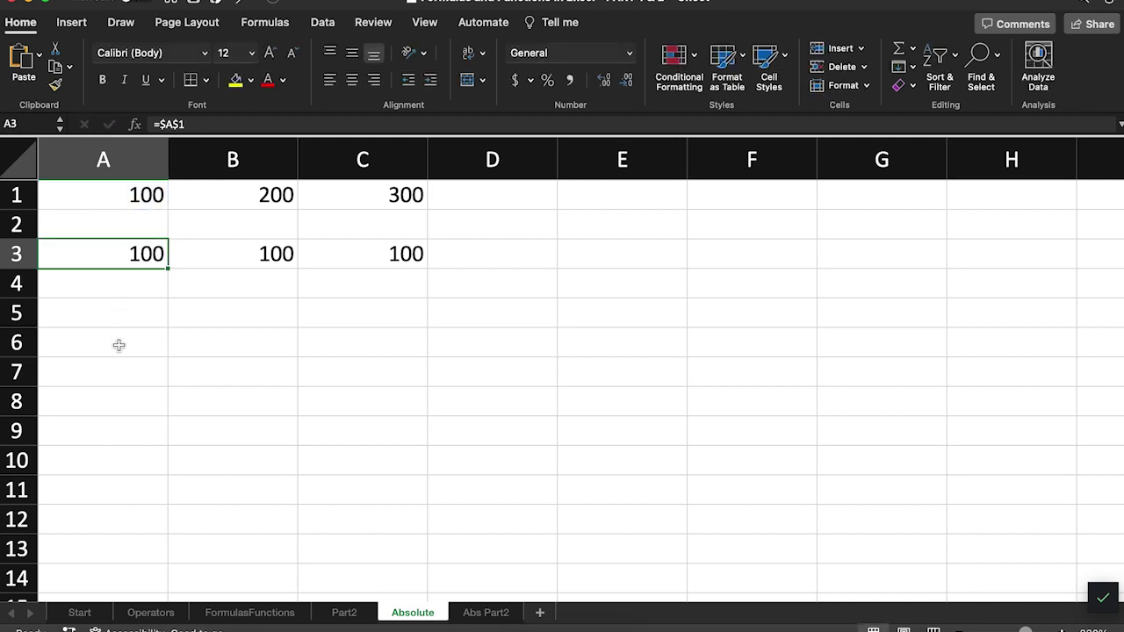
Step: On the Abs Part2 sheet, enter the formula =B17*A22 in B18 to calculate Shop A's tax
left_click(502, 613)
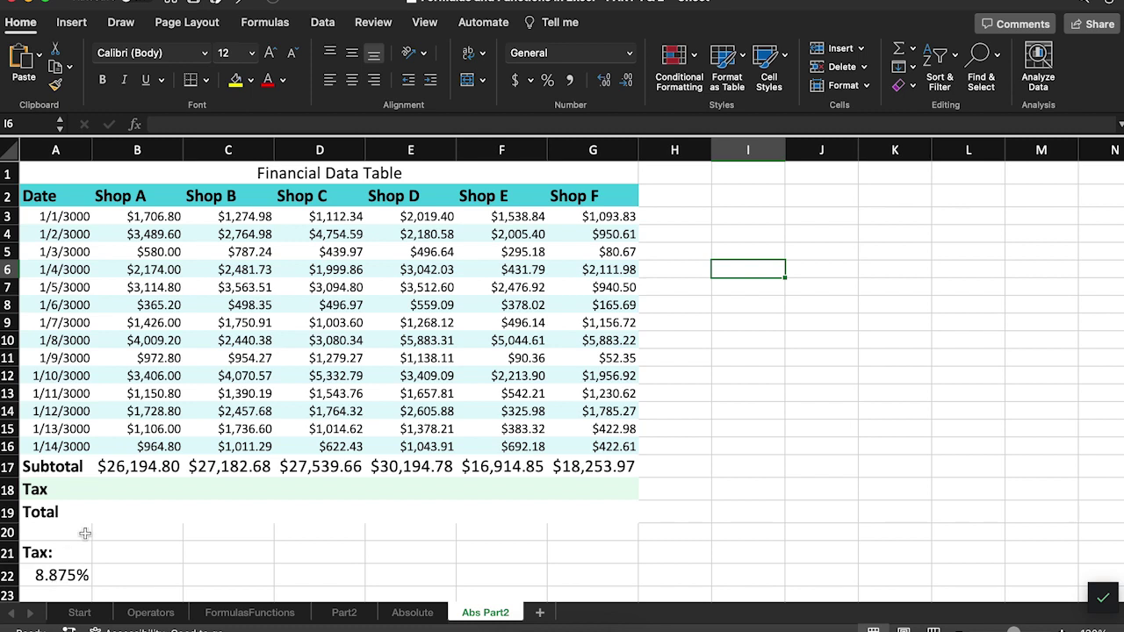
left_click(112, 490)
type("=")
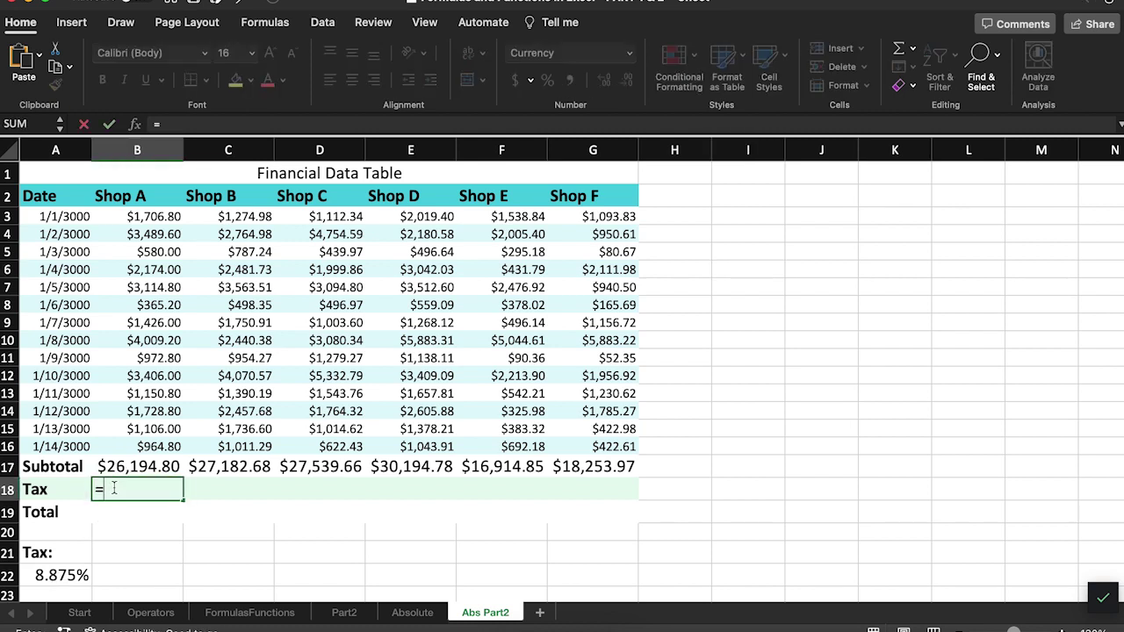
left_click(119, 468)
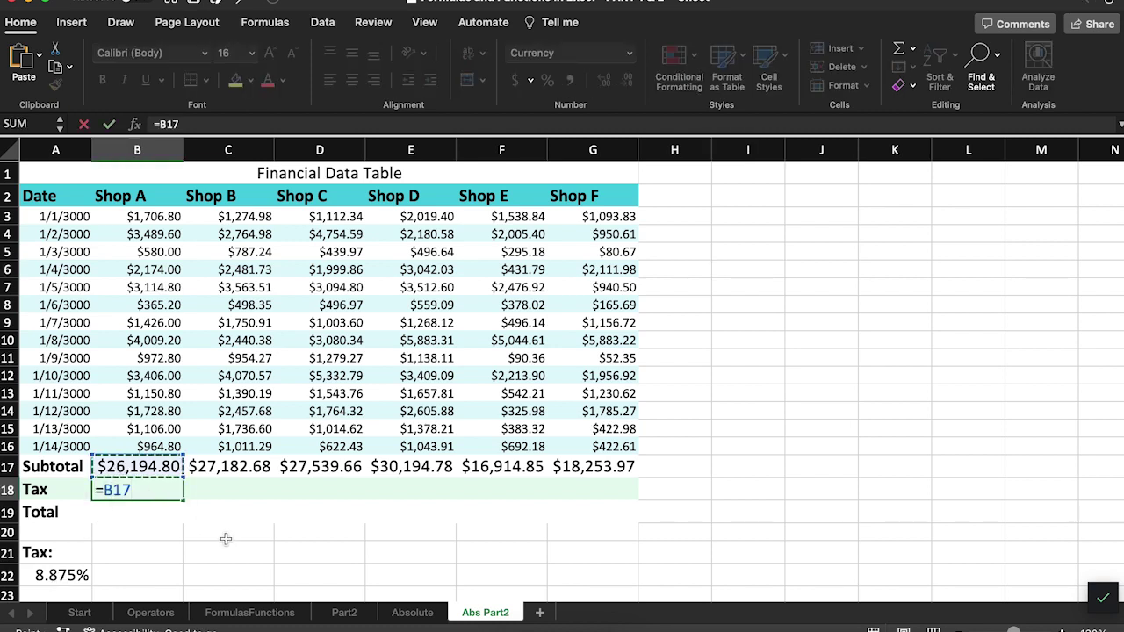
type("*")
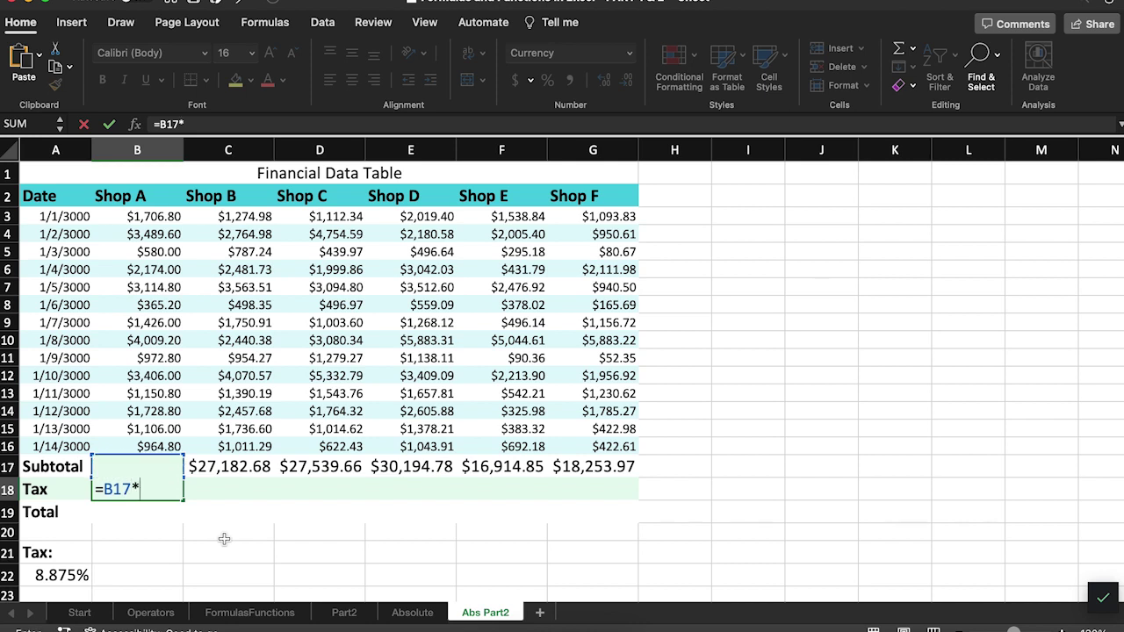
left_click(40, 575)
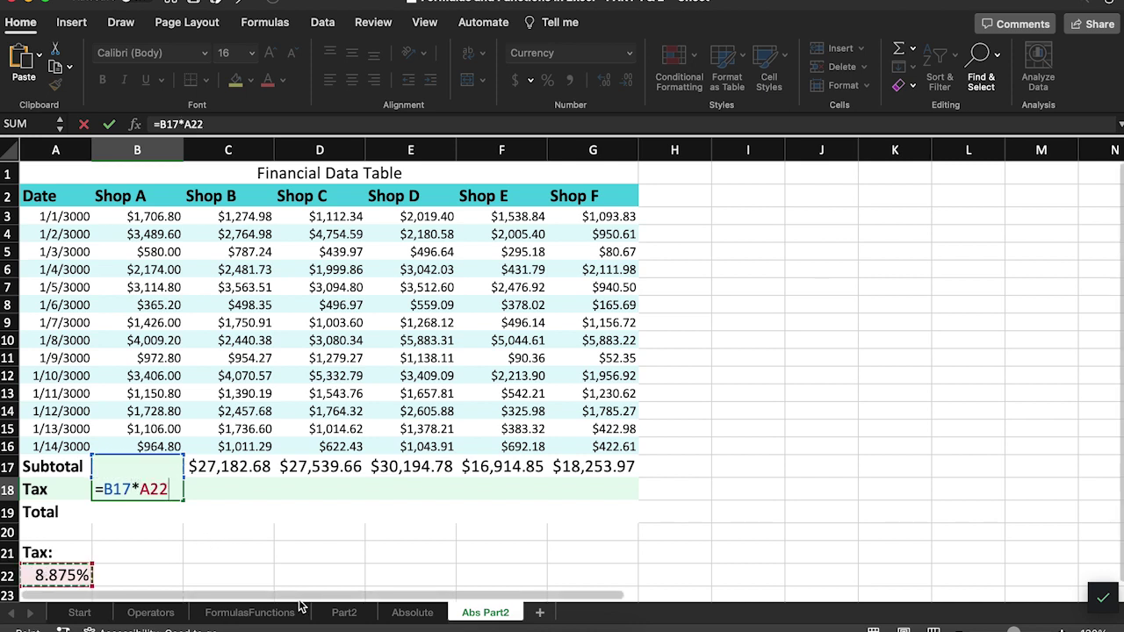
key("Return")
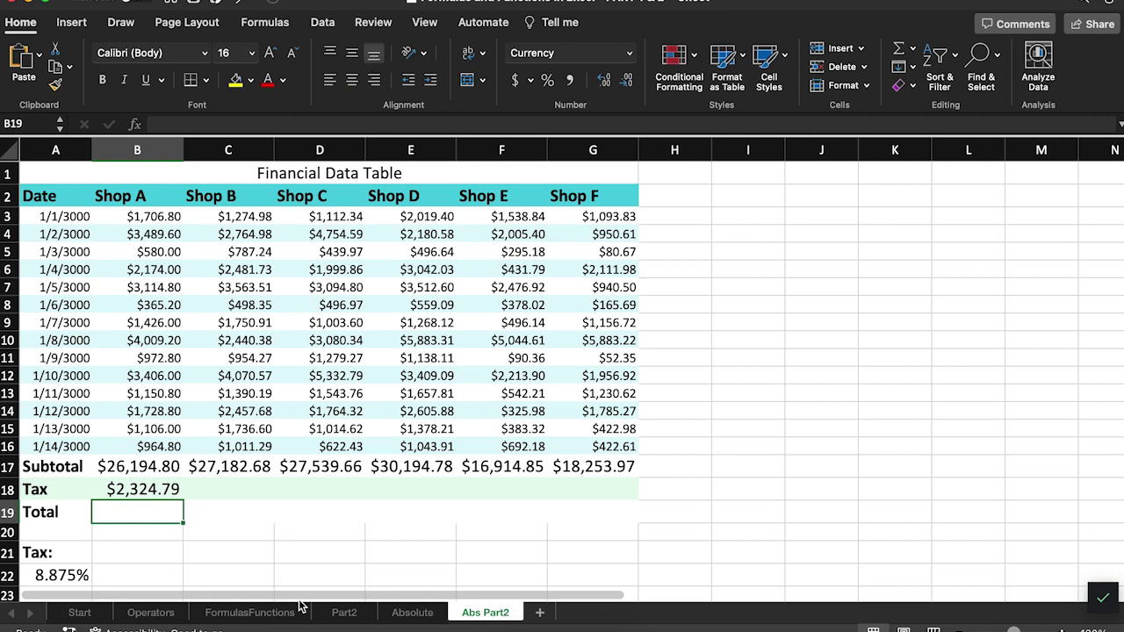
Step: Try copying Shop A's tax formula with its relative rate reference from B18 to C18:G18
left_click(132, 492)
key("super+c")
left_click_drag(188, 493, 567, 484)
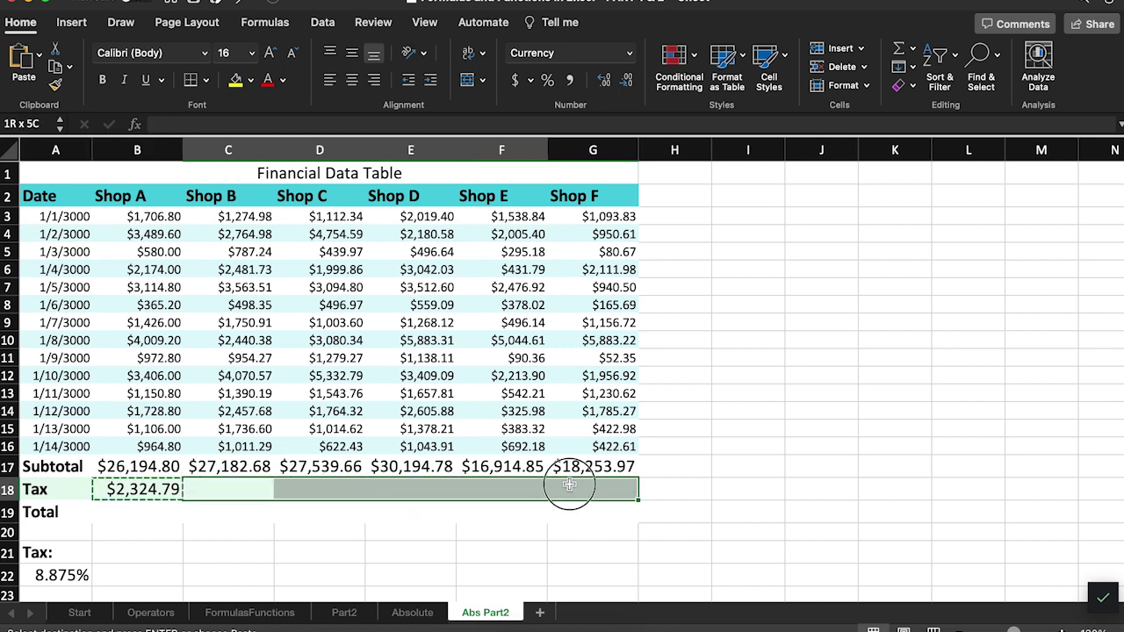
key("super+v")
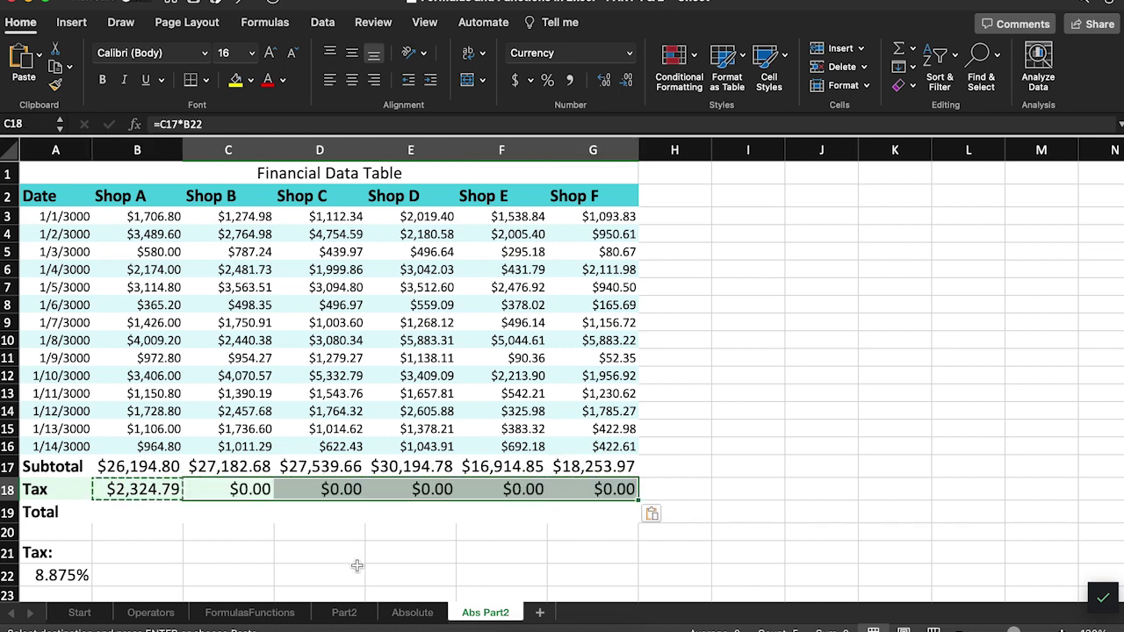
left_click(337, 557)
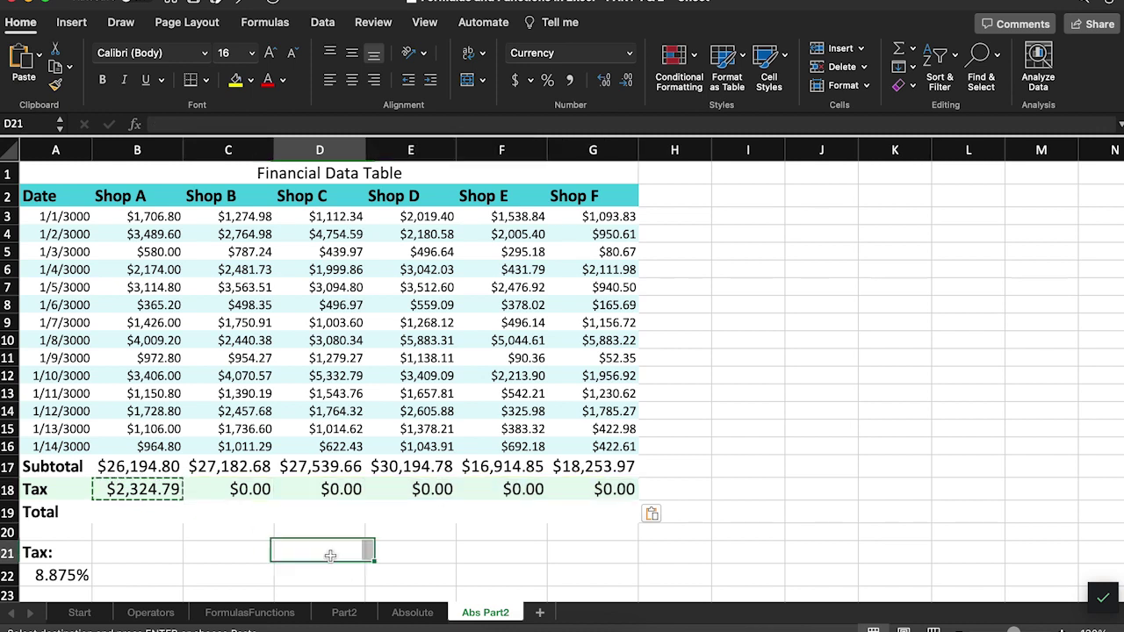
Step: Inspect the tax formulas in B18, C18, D18 and E18 to compare which rate cell each one references
left_click(238, 490)
double_click(237, 490)
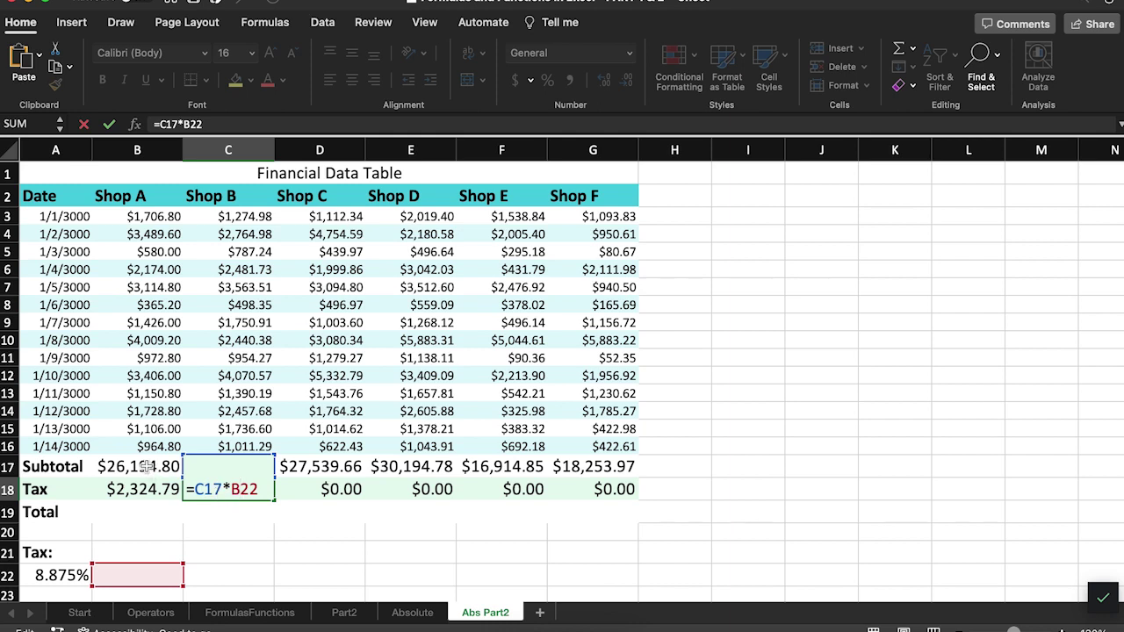
left_click(141, 489)
double_click(141, 489)
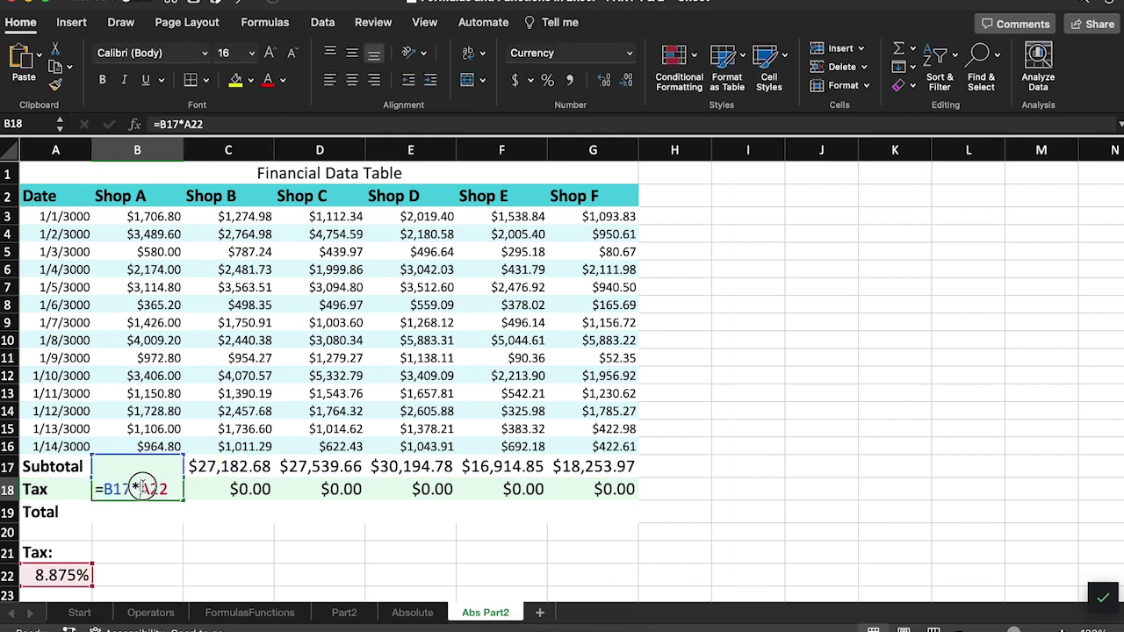
key("Return")
double_click(219, 483)
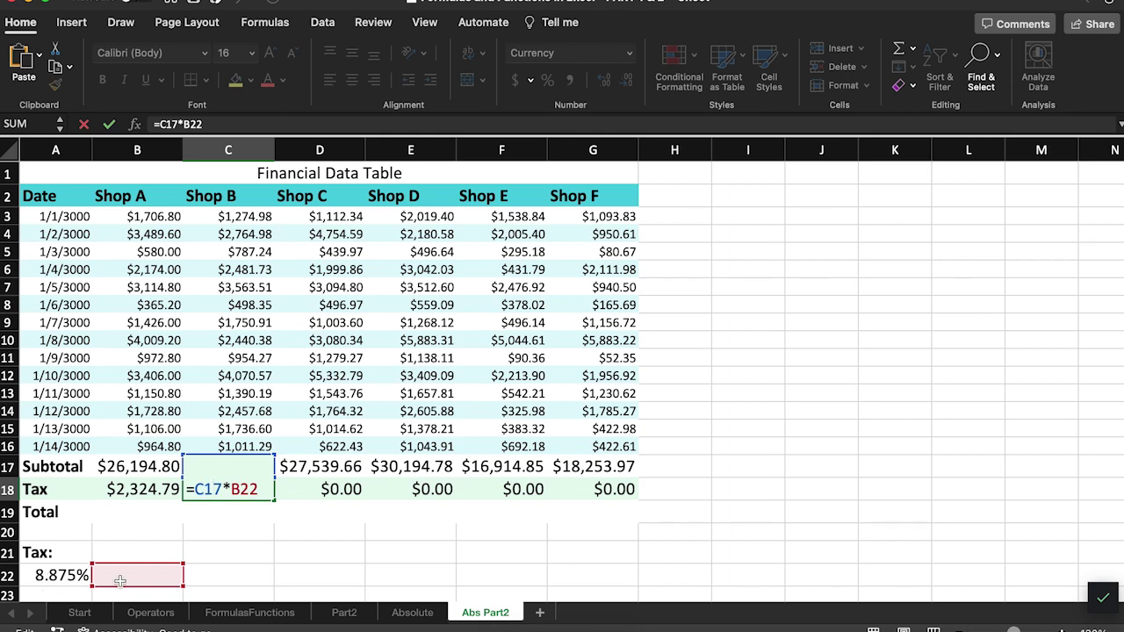
key("Escape")
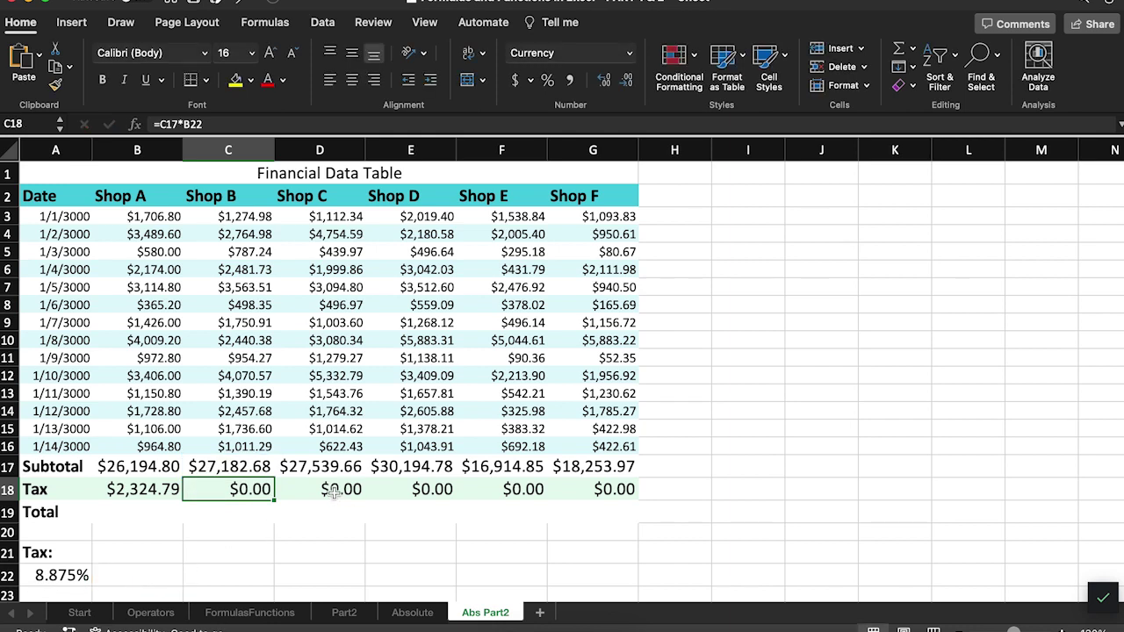
key("Right")
key("F2")
key("Escape")
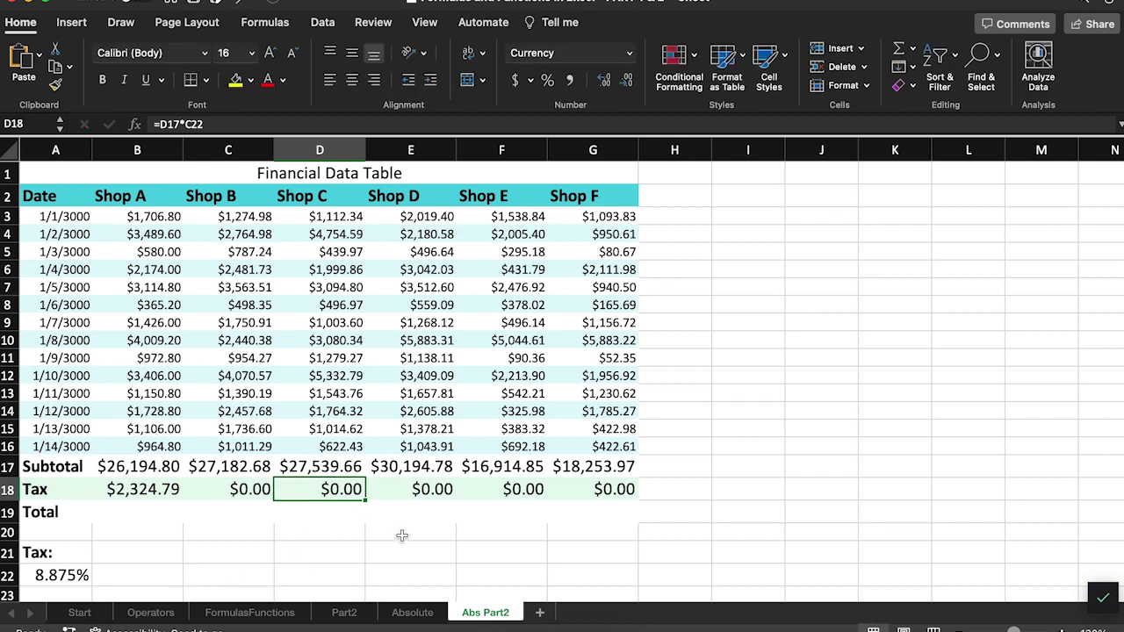
key("Right")
key("F2")
key("Escape")
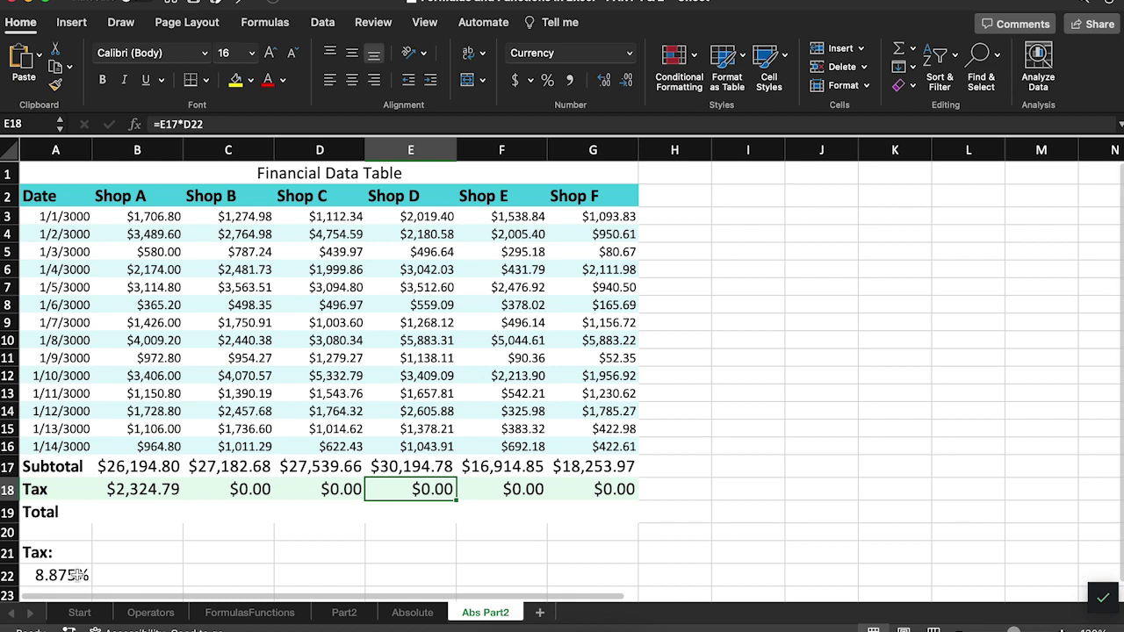
Step: Make the tax rate reference in B18 absolute so the formula reads =B17*$A$22
double_click(132, 490)
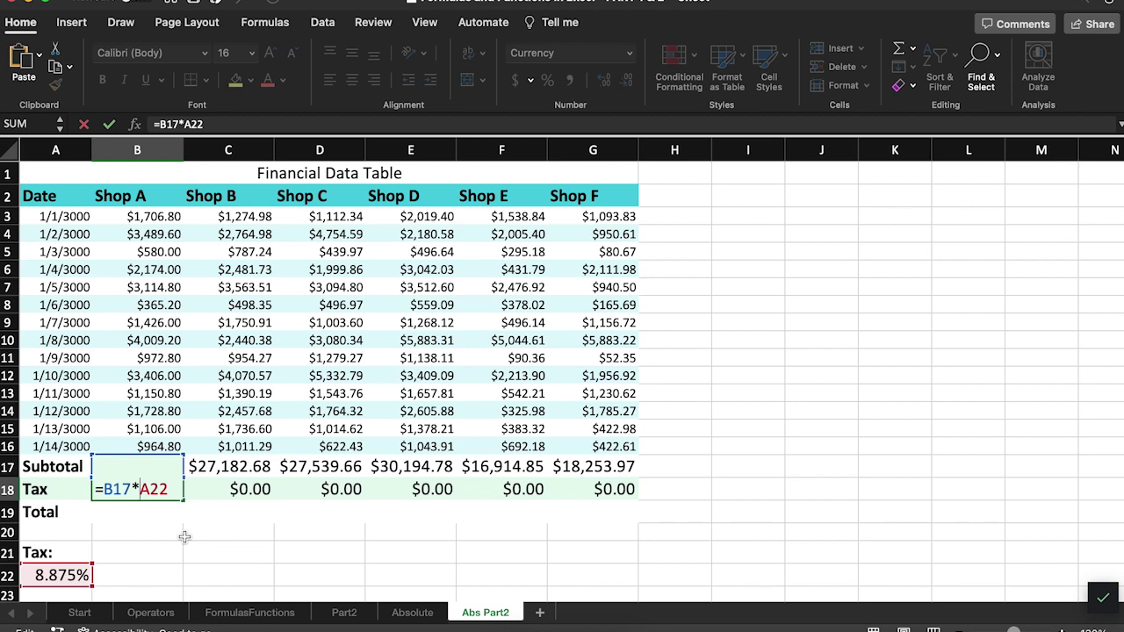
type("$")
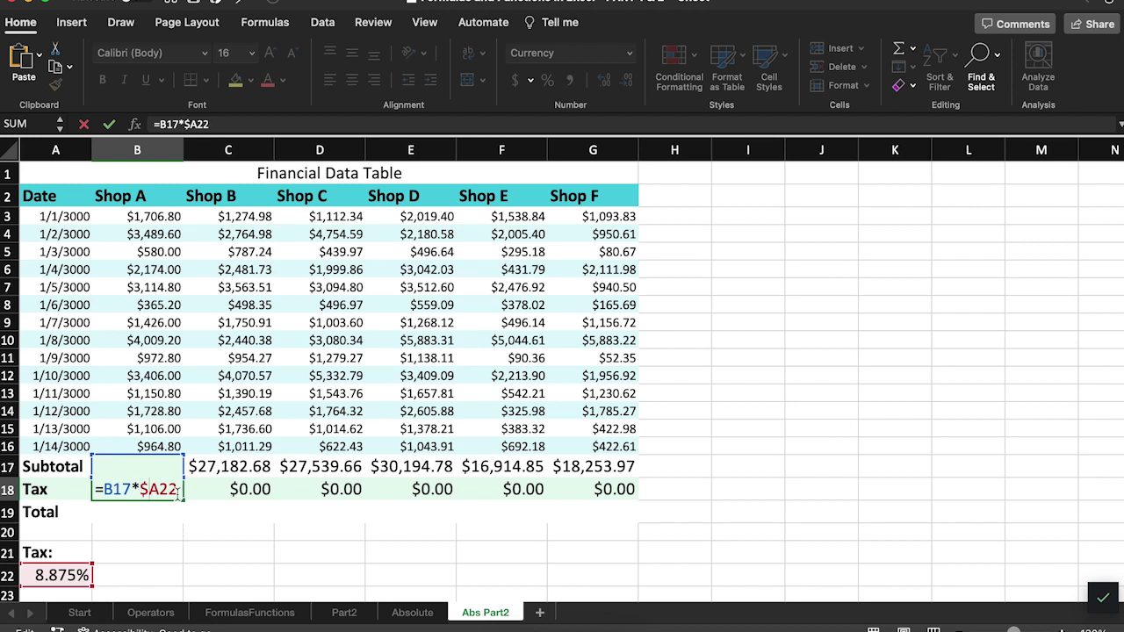
key("Right")
type("$")
key("Return")
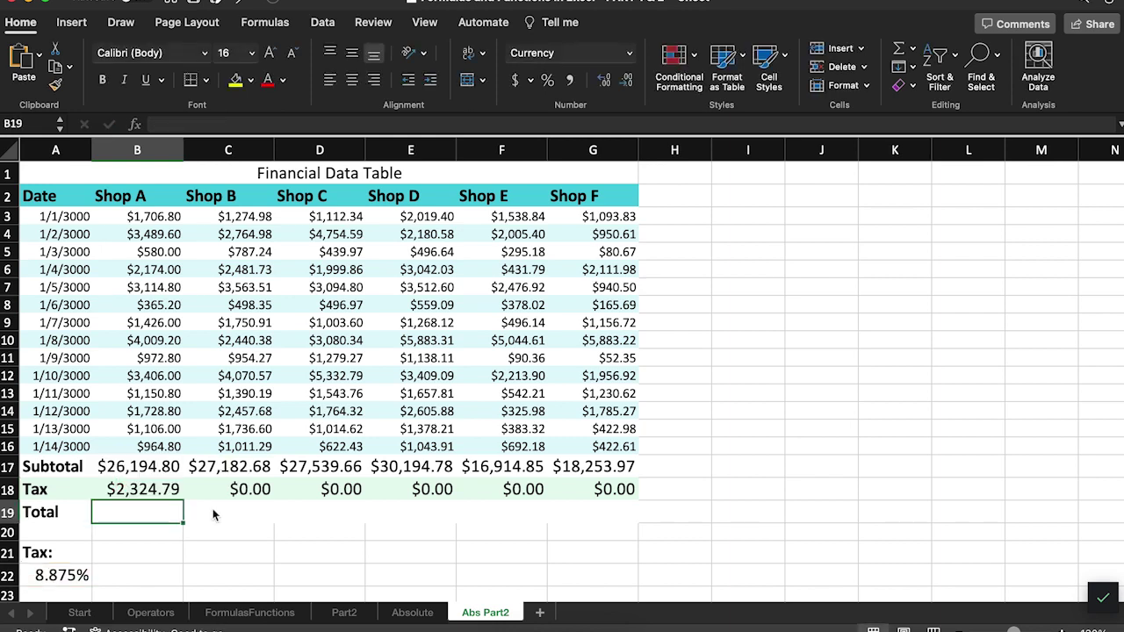
Step: Clear the tax cells C18:G18 and copy the formula with the absolute rate reference from B18 into them
left_click_drag(224, 490, 572, 492)
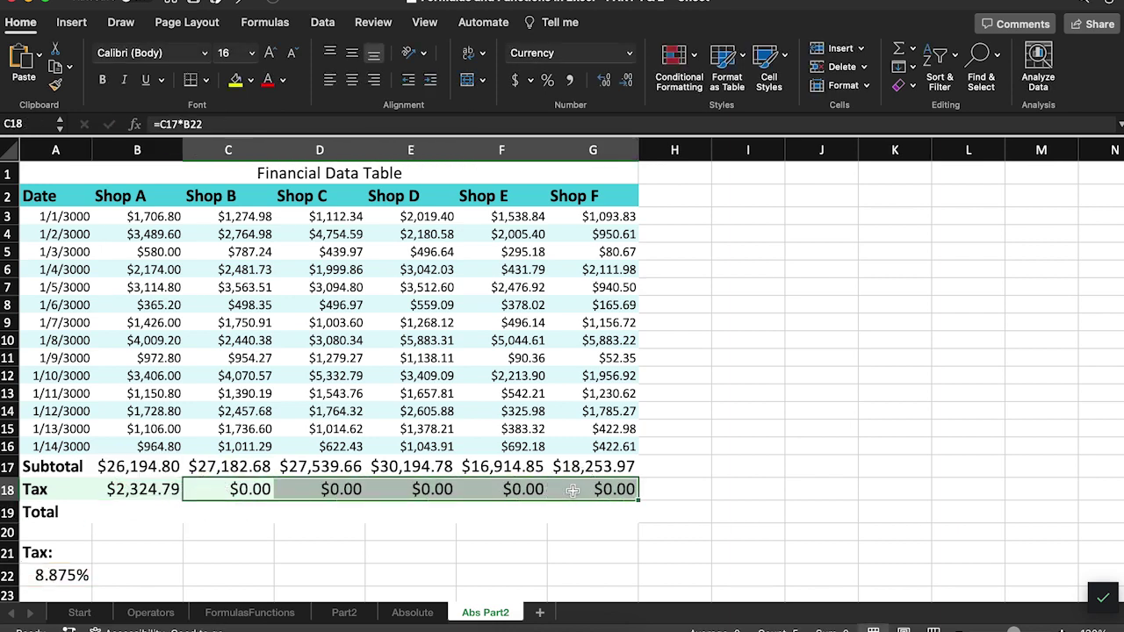
key("Delete")
left_click(152, 489)
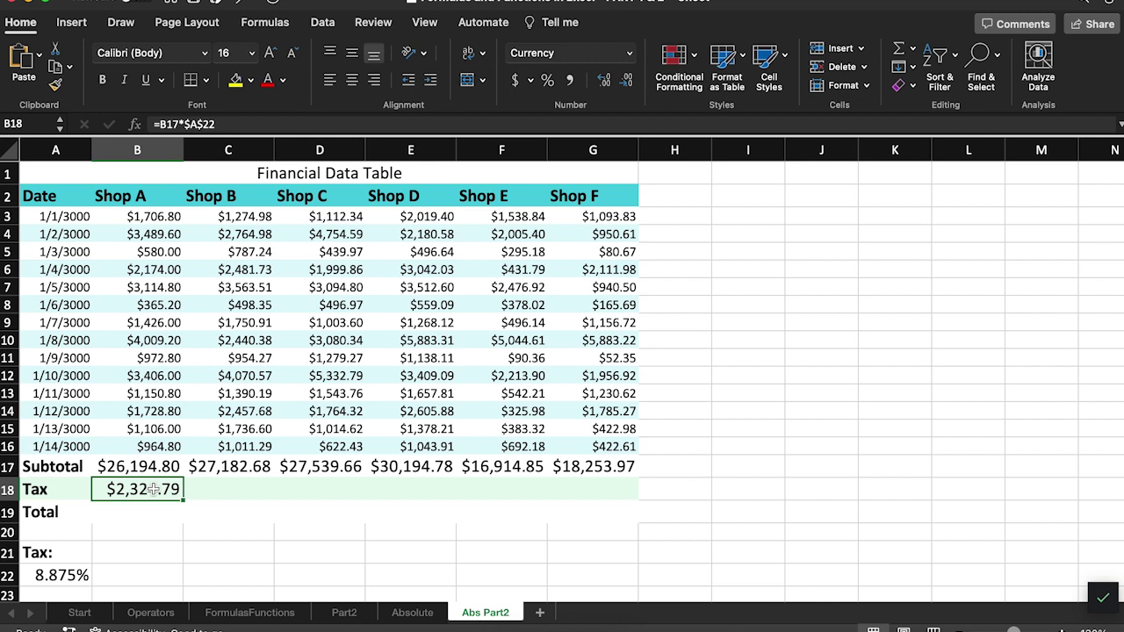
key("cmd+c")
left_click_drag(203, 495, 578, 490)
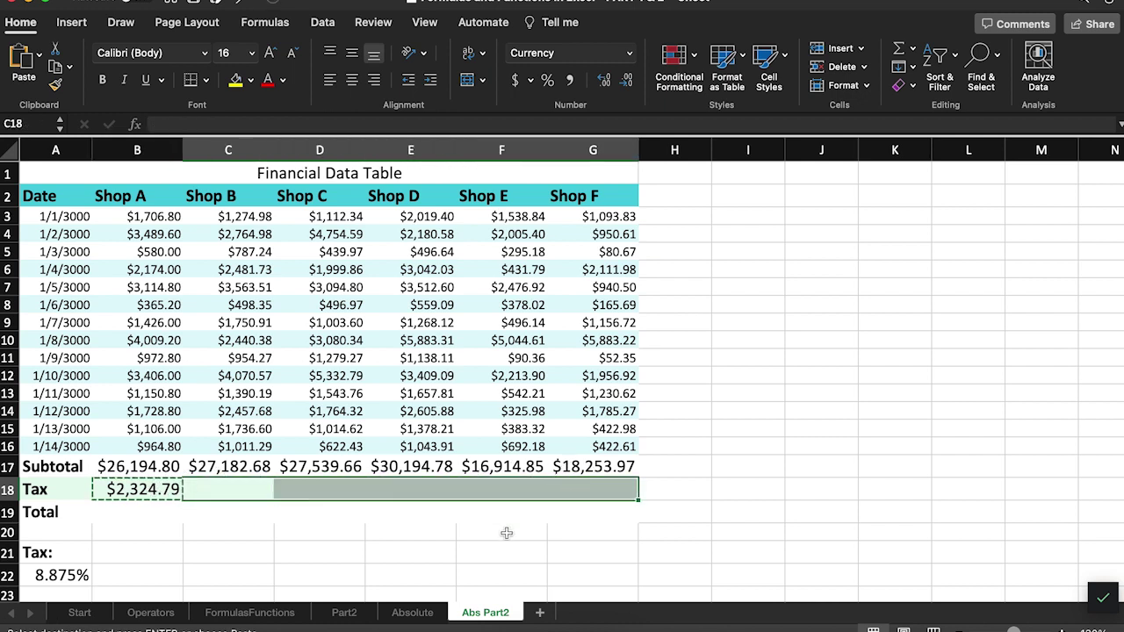
key("super+v")
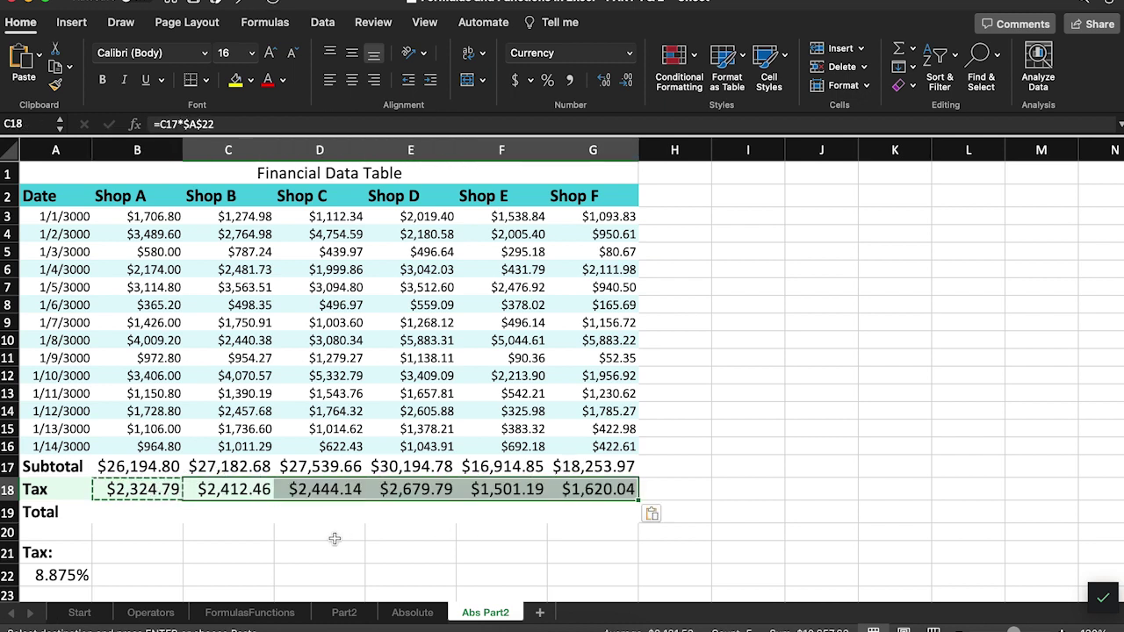
left_click(282, 538)
Step: Examine the copied tax formulas in C18, D18 and E18 to check their subtotal and rate references
left_click(247, 493)
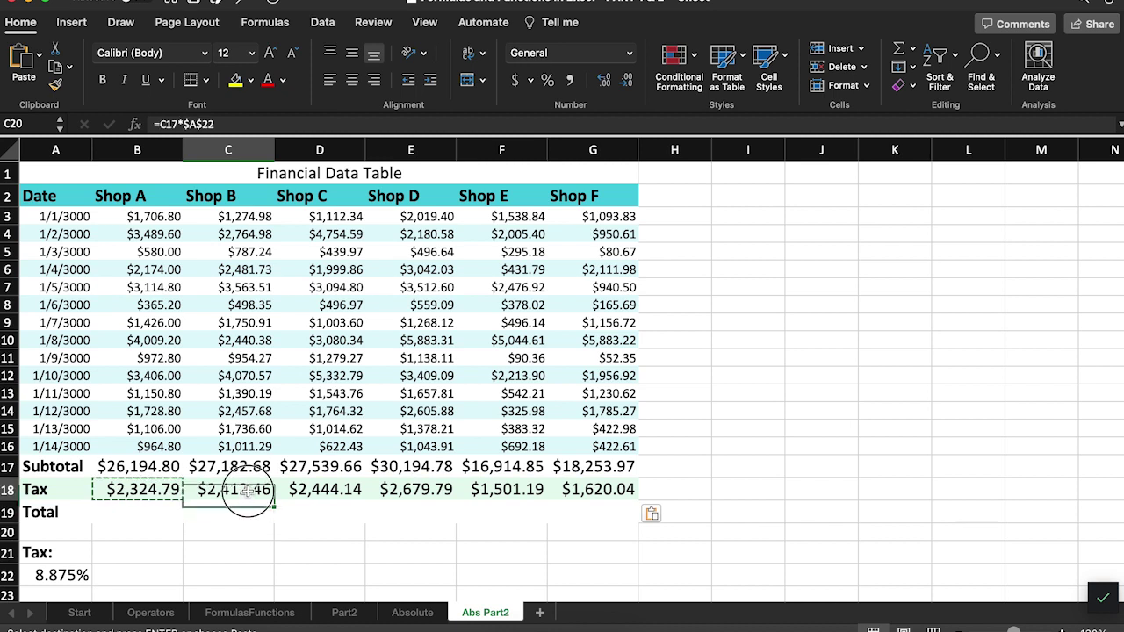
double_click(248, 493)
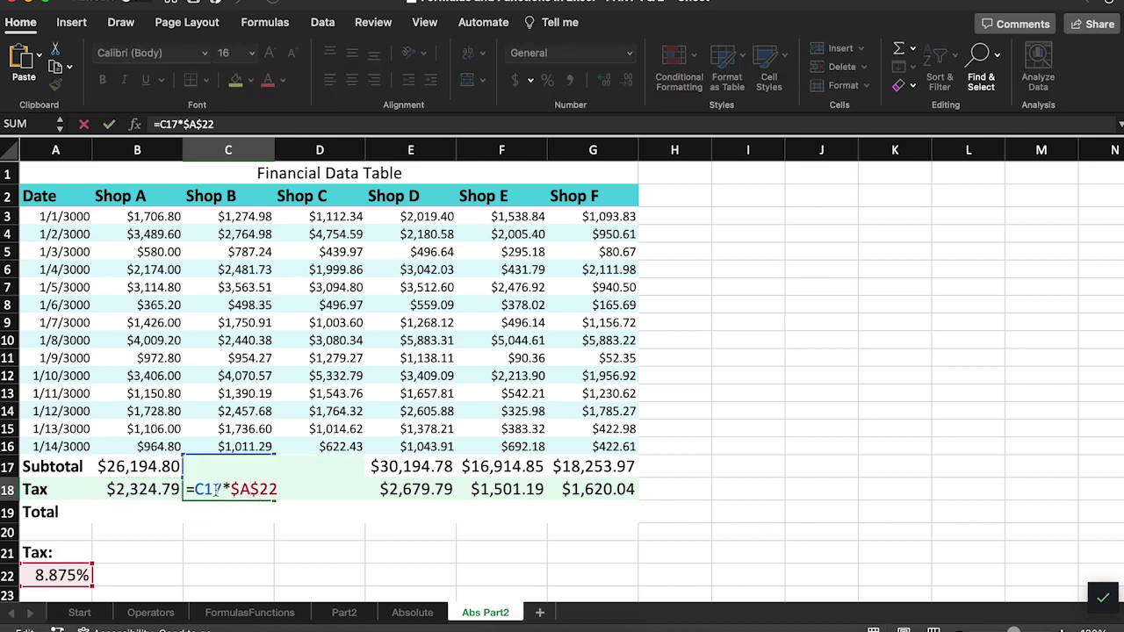
left_click(329, 489)
double_click(312, 481)
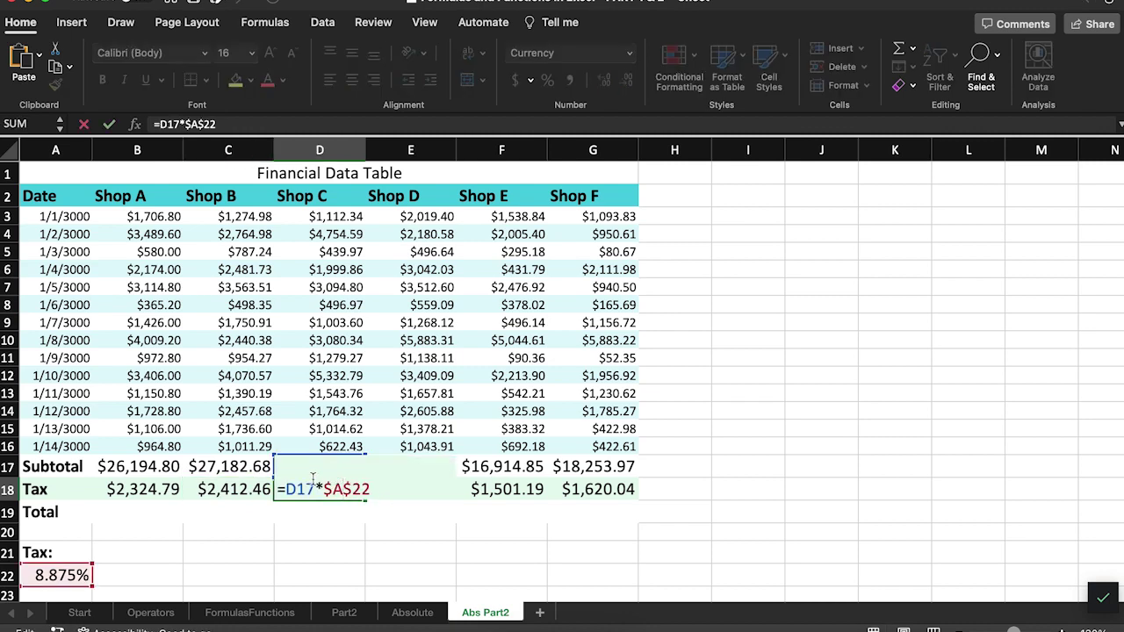
left_click(404, 490)
double_click(396, 488)
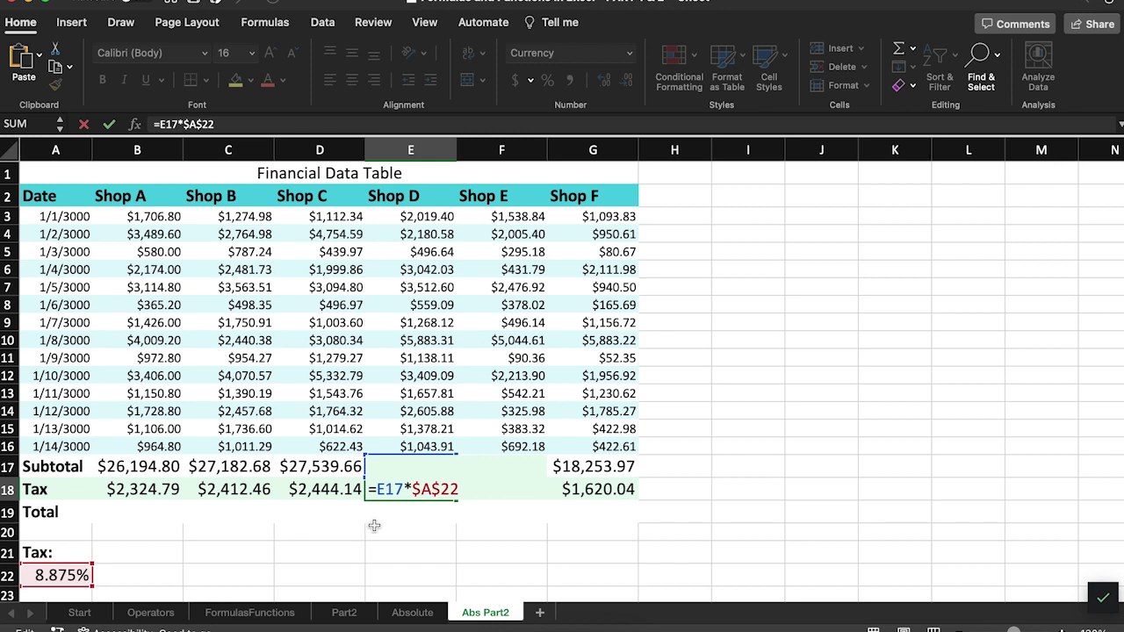
key("Escape")
Step: Enter the formula =B17+B18 in B19 to add Shop A's subtotal and tax
left_click(153, 520)
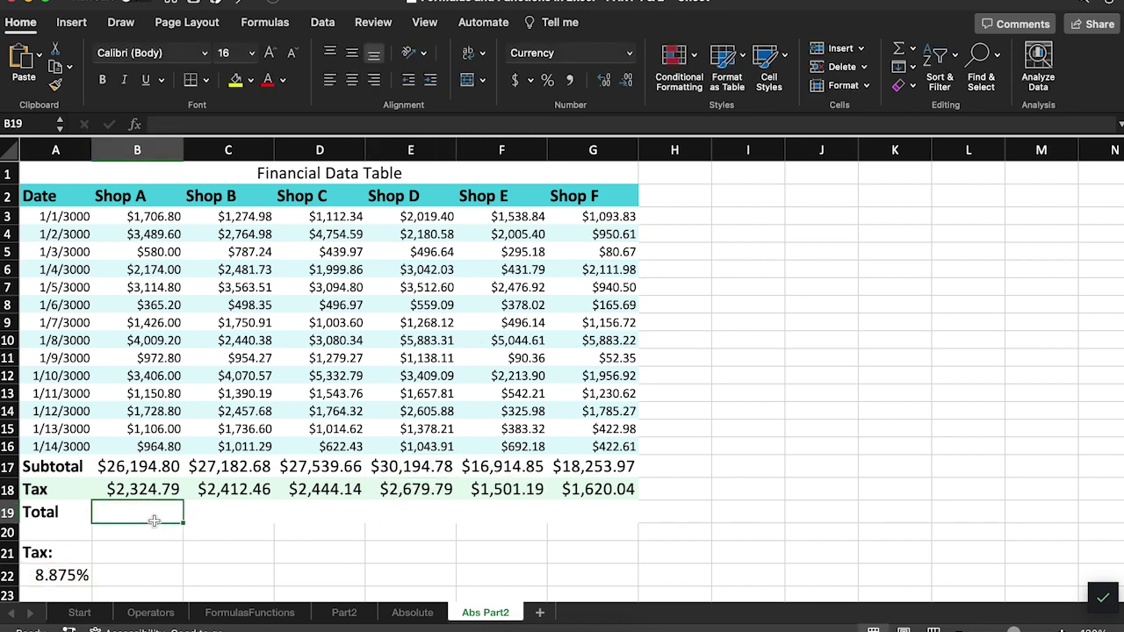
type("=")
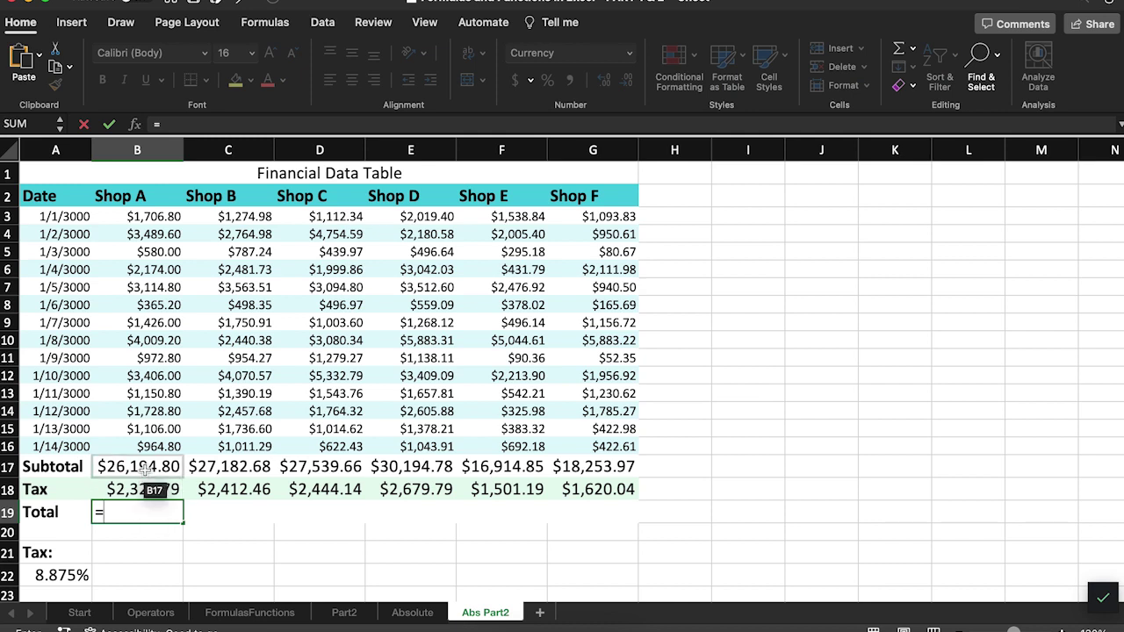
left_click(143, 469)
type("+")
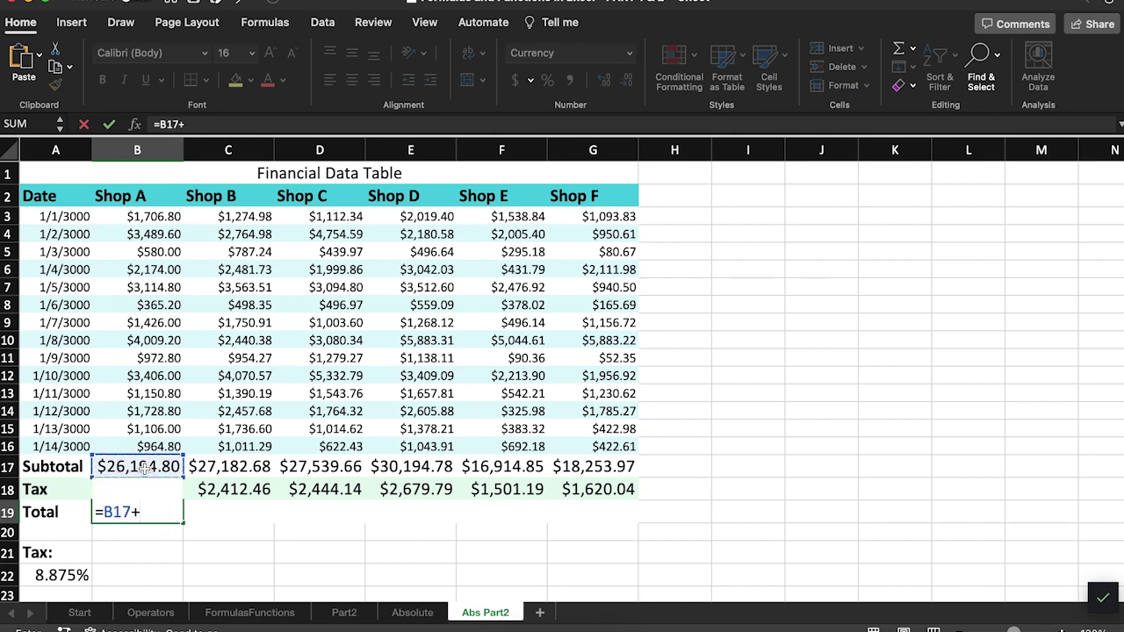
left_click(146, 497)
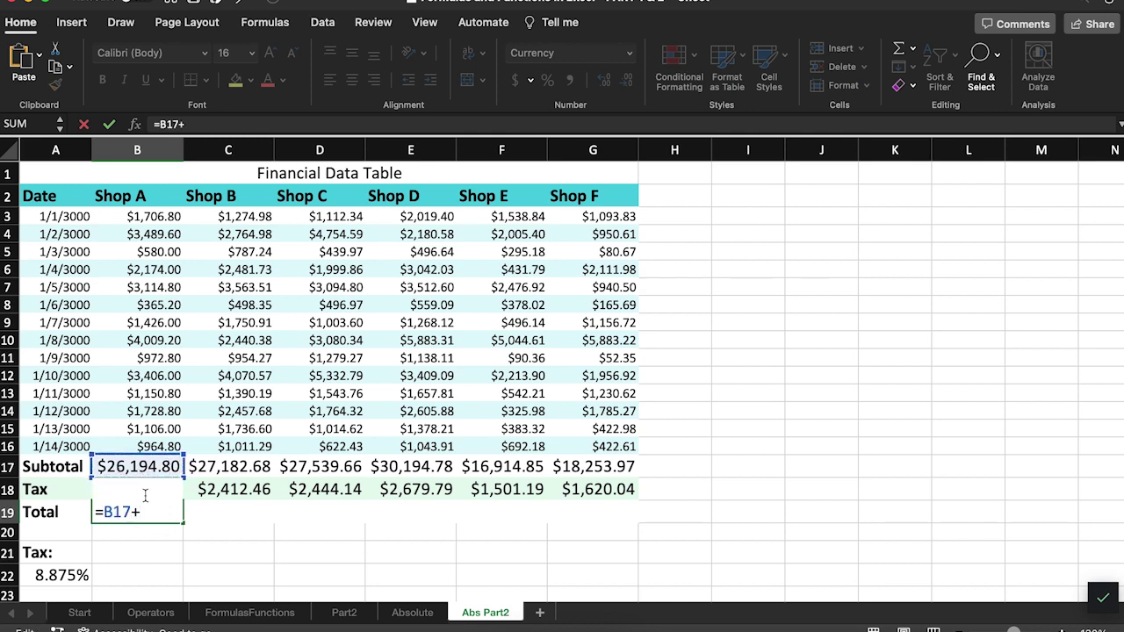
type("B18")
key("Return")
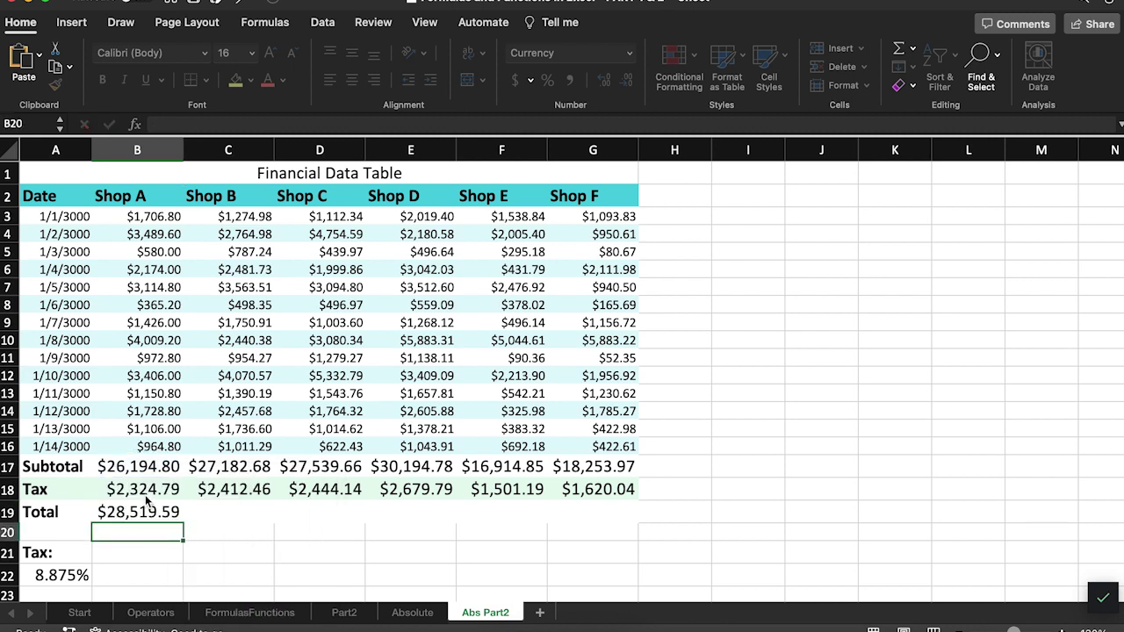
Step: Fill the total formula from B19 across C19:G19 for the remaining shops
left_click(147, 512)
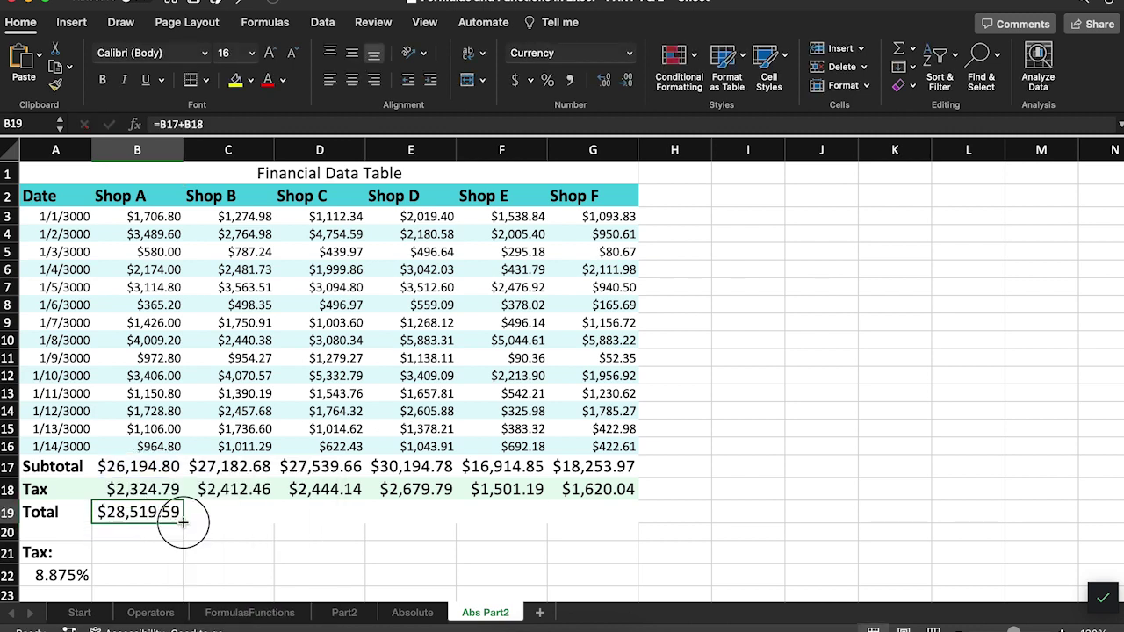
left_click_drag(183, 523, 660, 519)
left_click(562, 546)
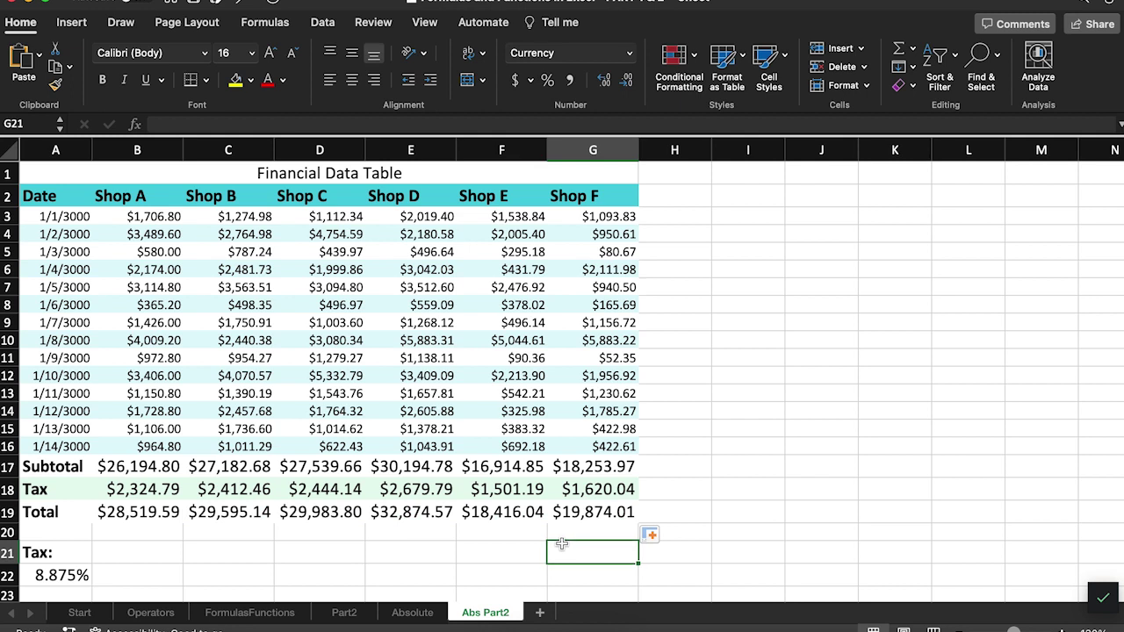